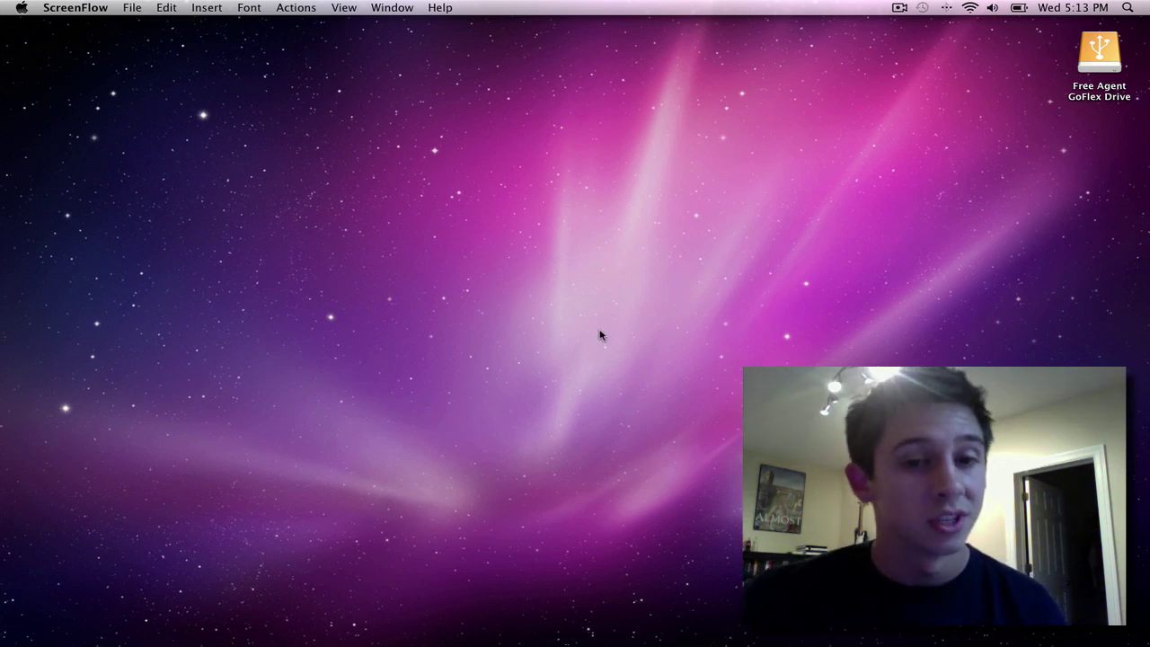
Switch to the desktop space showing Logic Pro's Arrange window with the Ghost Town Kit track
key(F8)
click(236, 139)
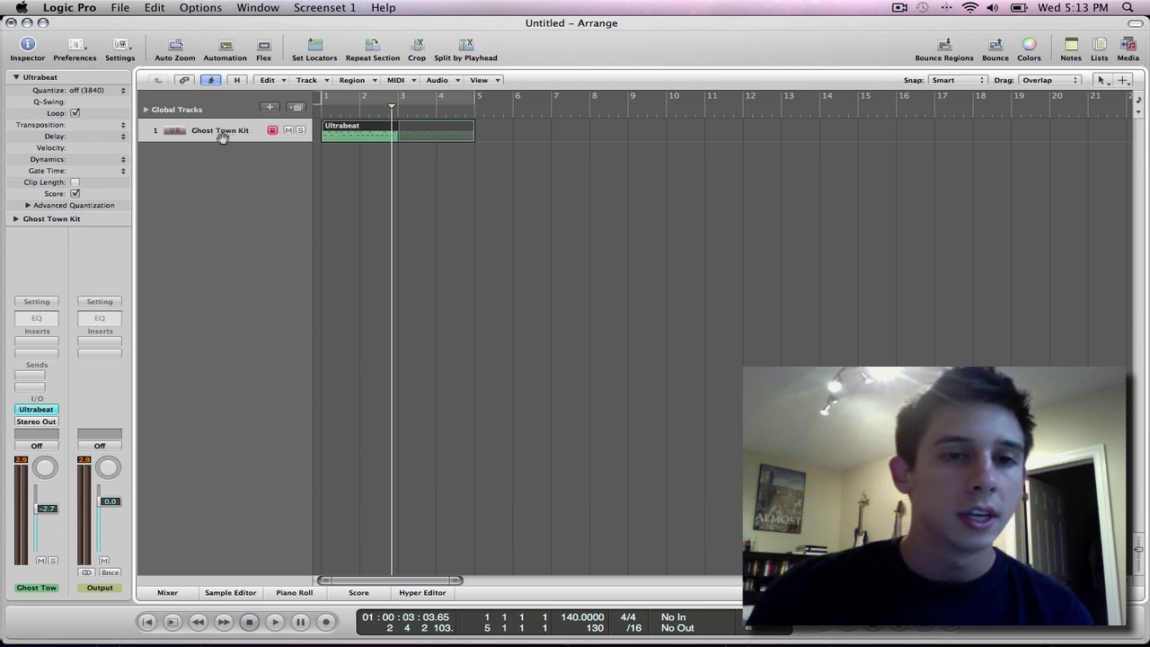
click(146, 110)
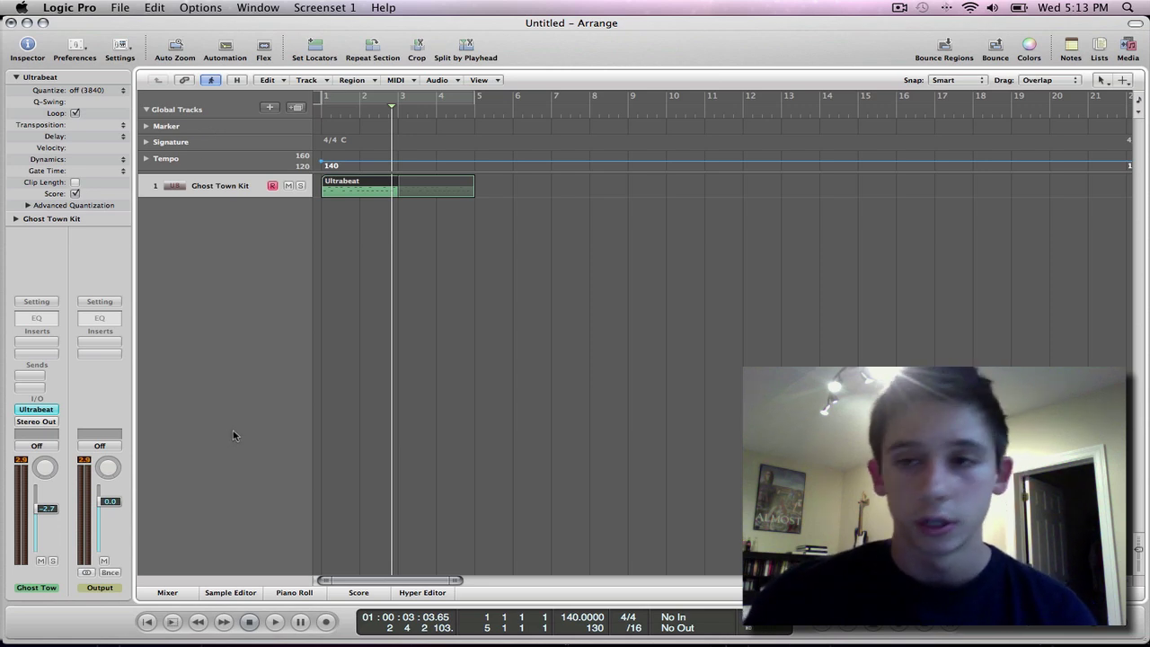
click(145, 109)
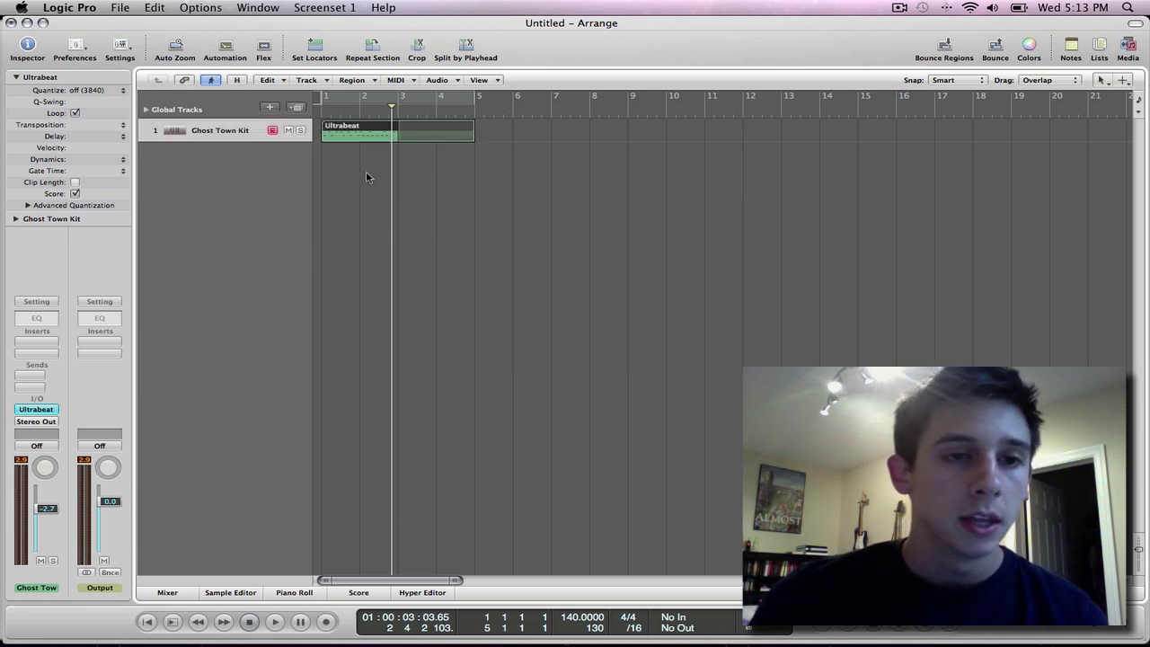
Create software instrument track Inst 1 with ES2 (Synthesizer 2) loaded in stereo
double_click(249, 195)
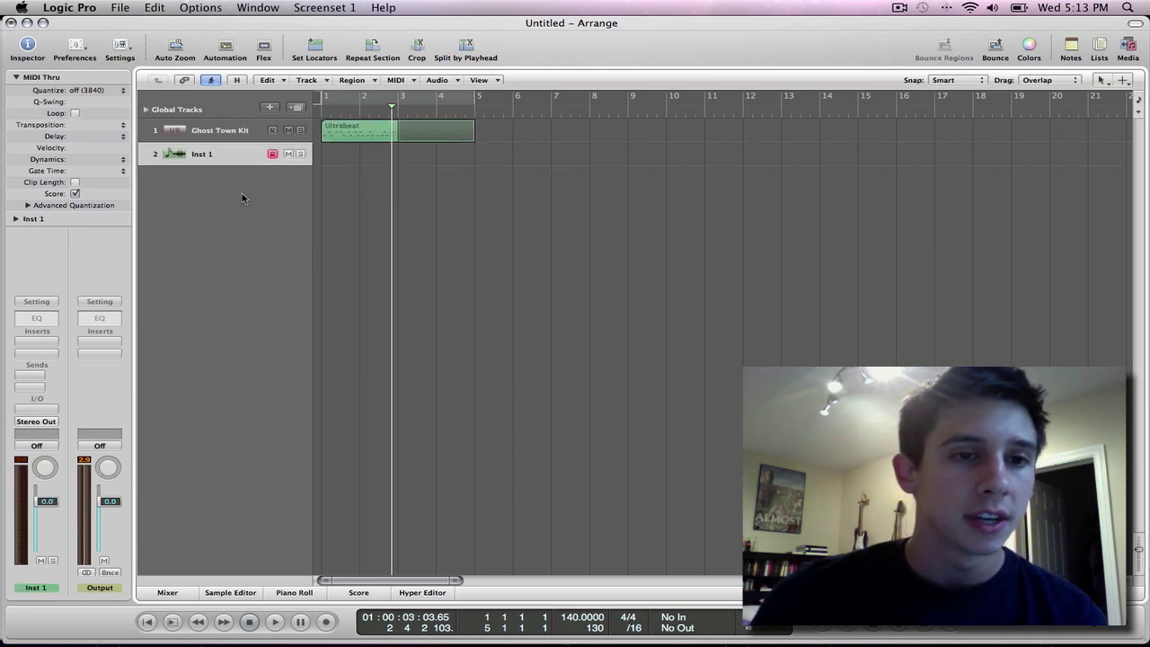
click(508, 117)
key(F12)
key(F12)
click(50, 409)
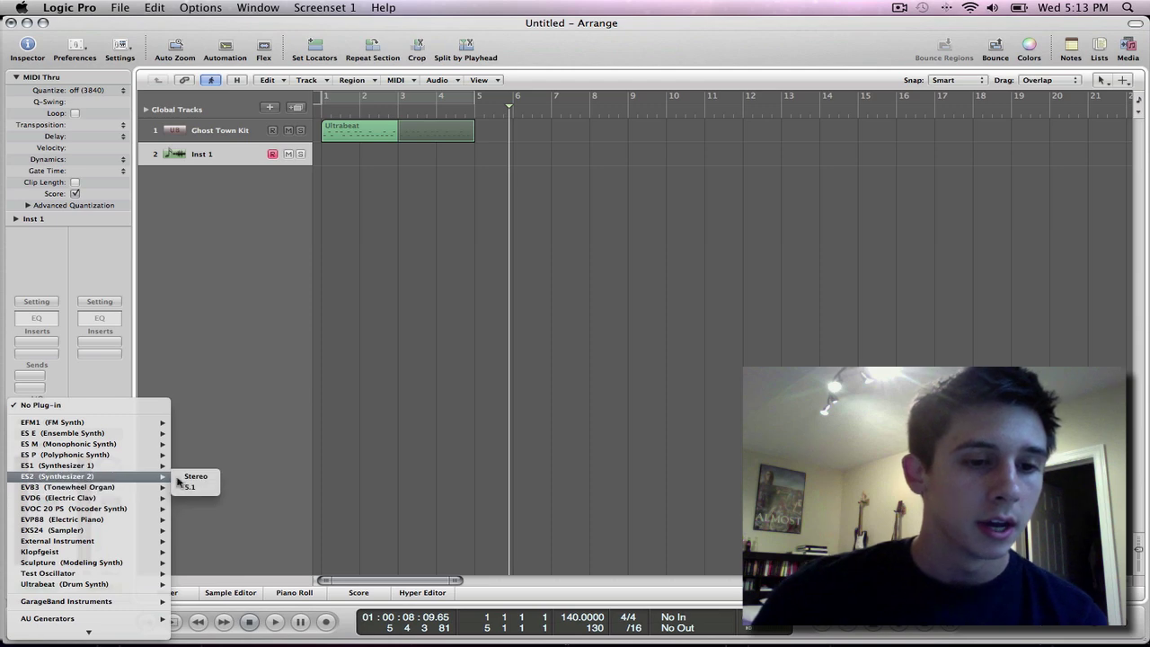
click(180, 477)
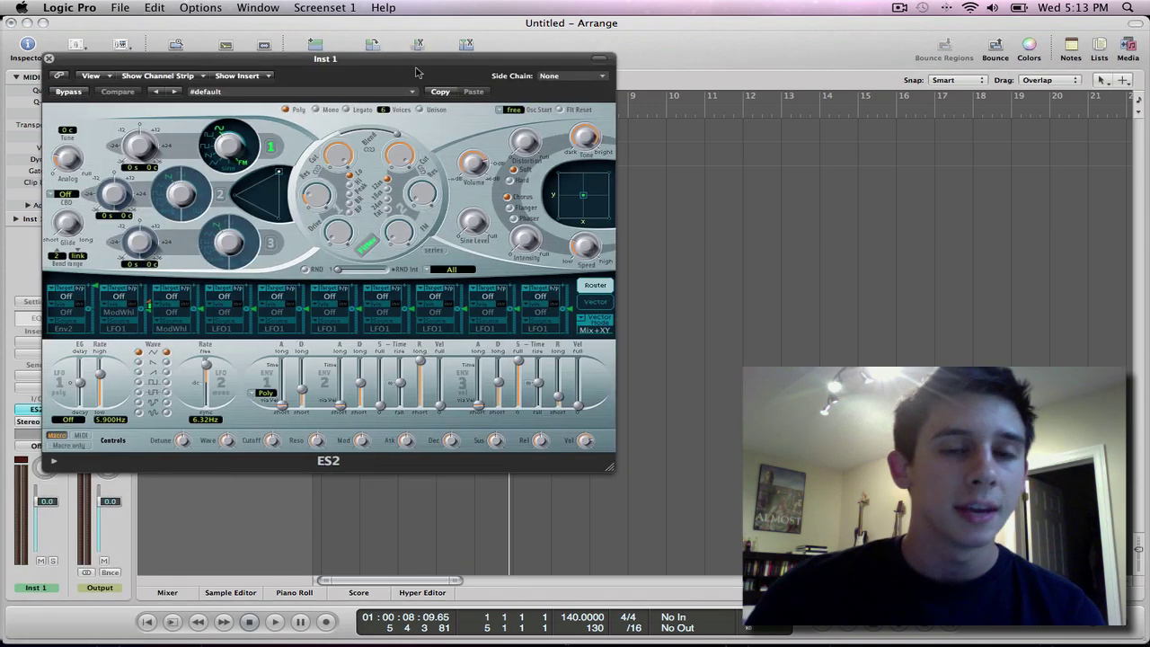
drag(396, 81, 772, 155)
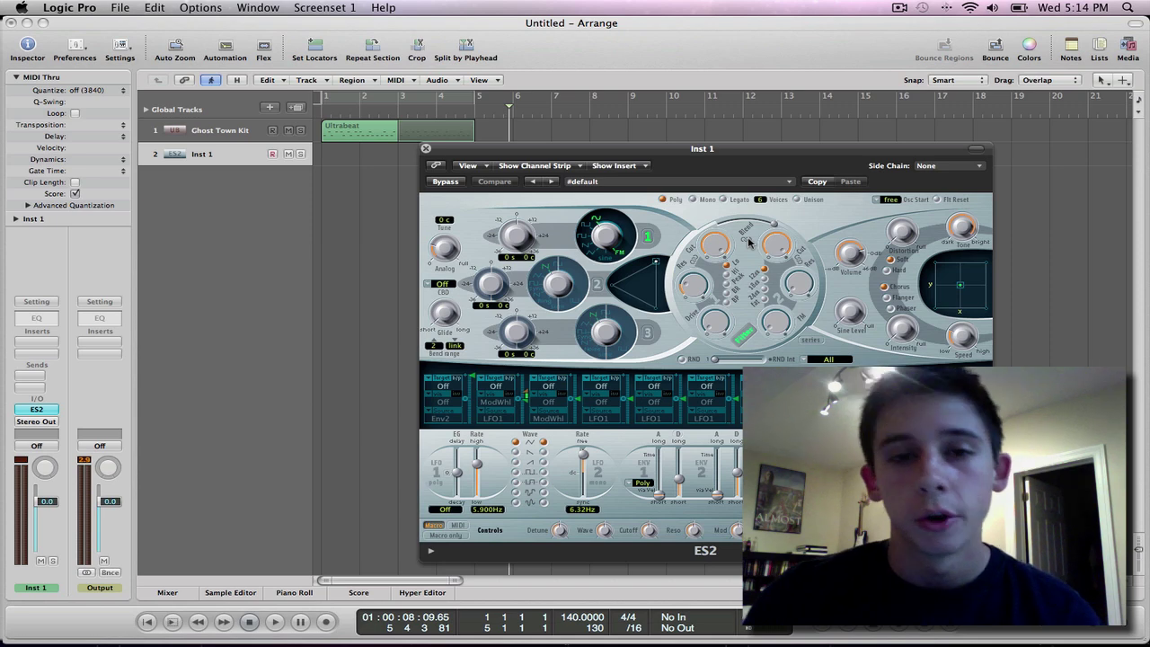
Switch ES2 to Mono voice mode and load the 03 Synth Bass > Analog Saw Init preset
drag(708, 152, 694, 100)
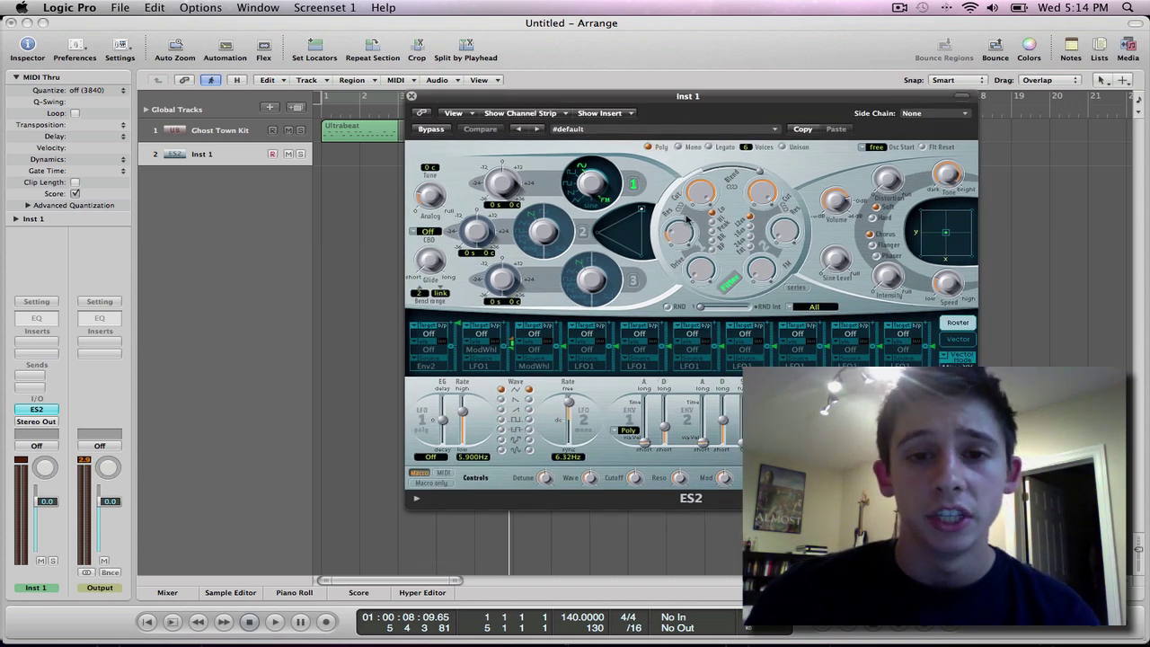
click(688, 148)
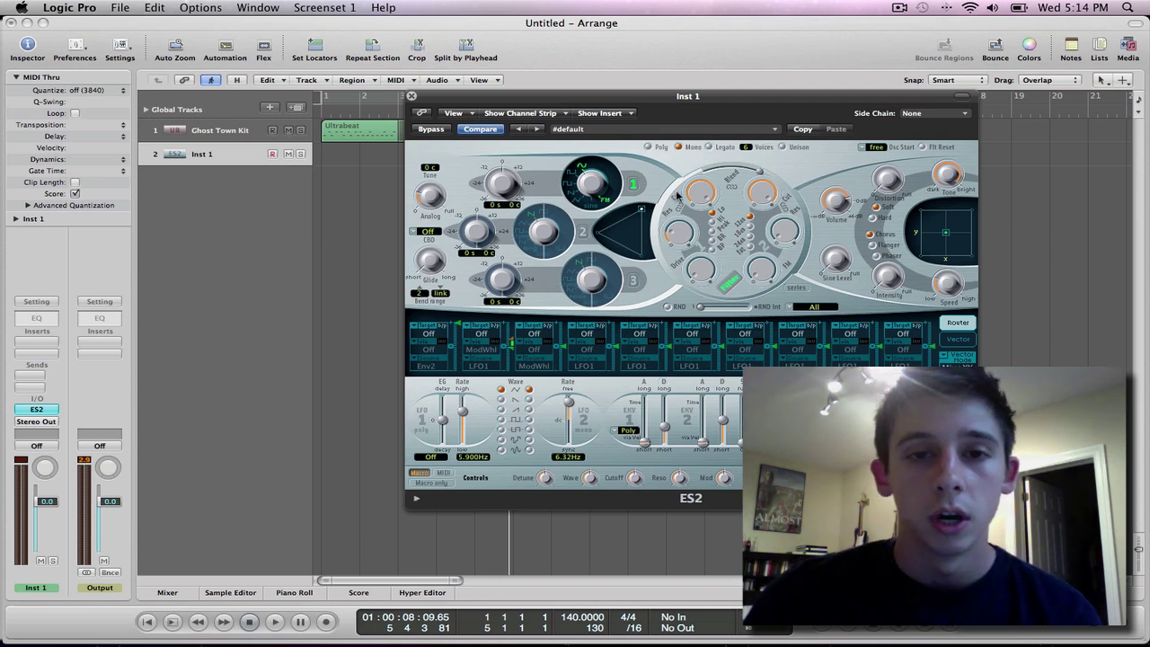
click(774, 131)
click(769, 132)
click(770, 132)
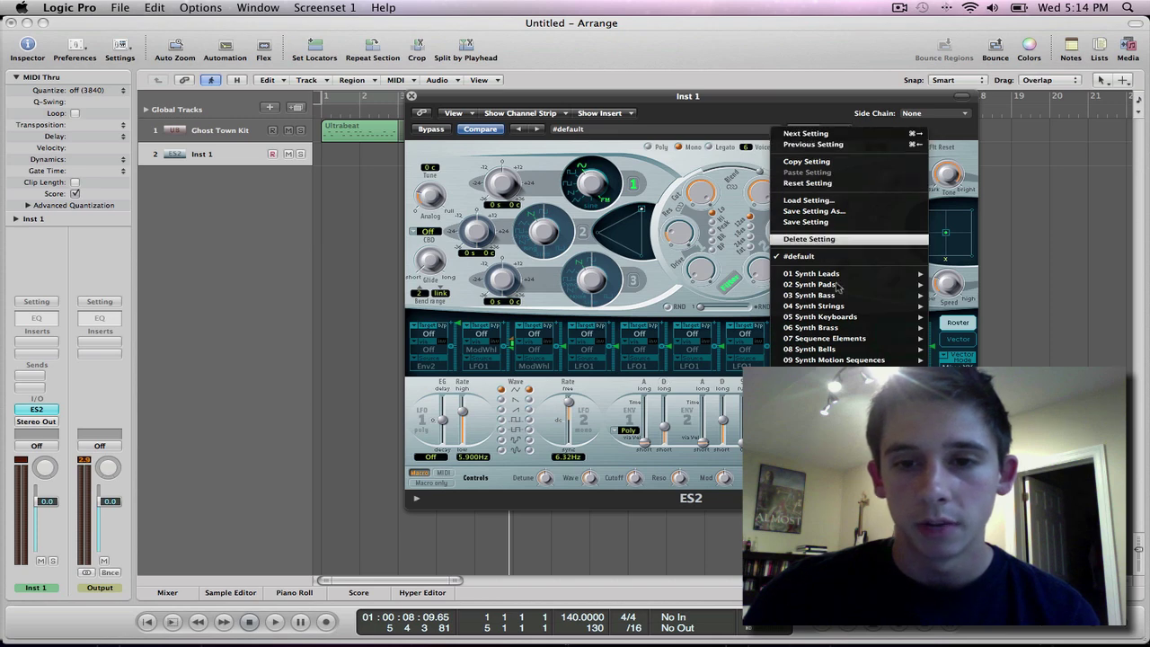
mouse_move(812, 295)
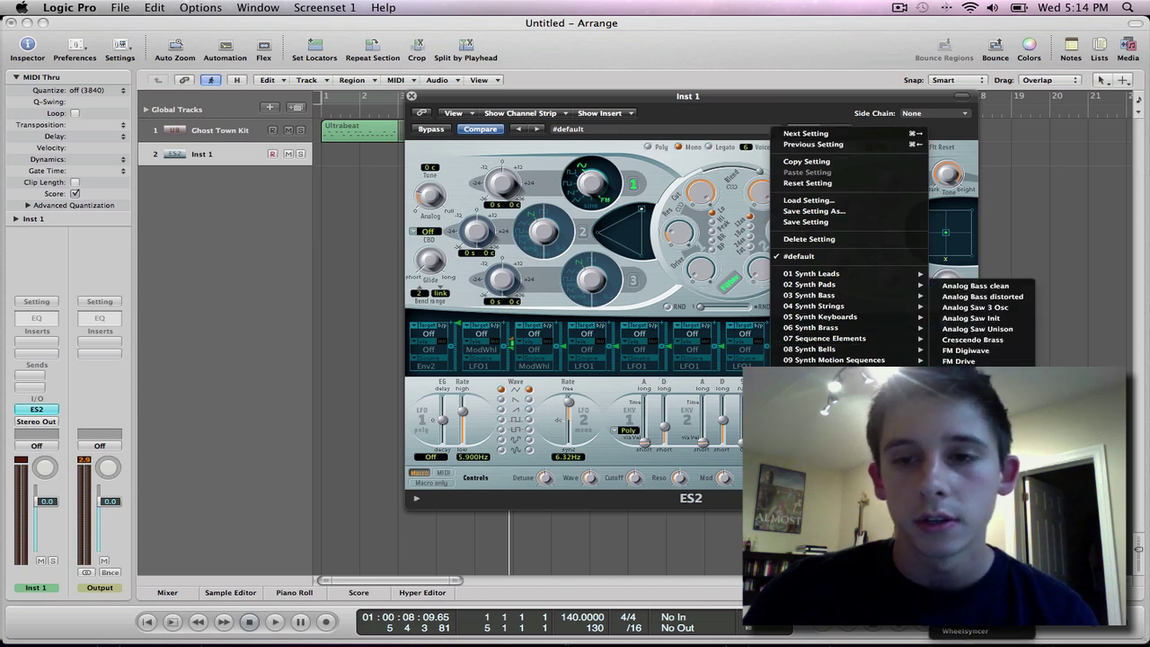
click(1000, 320)
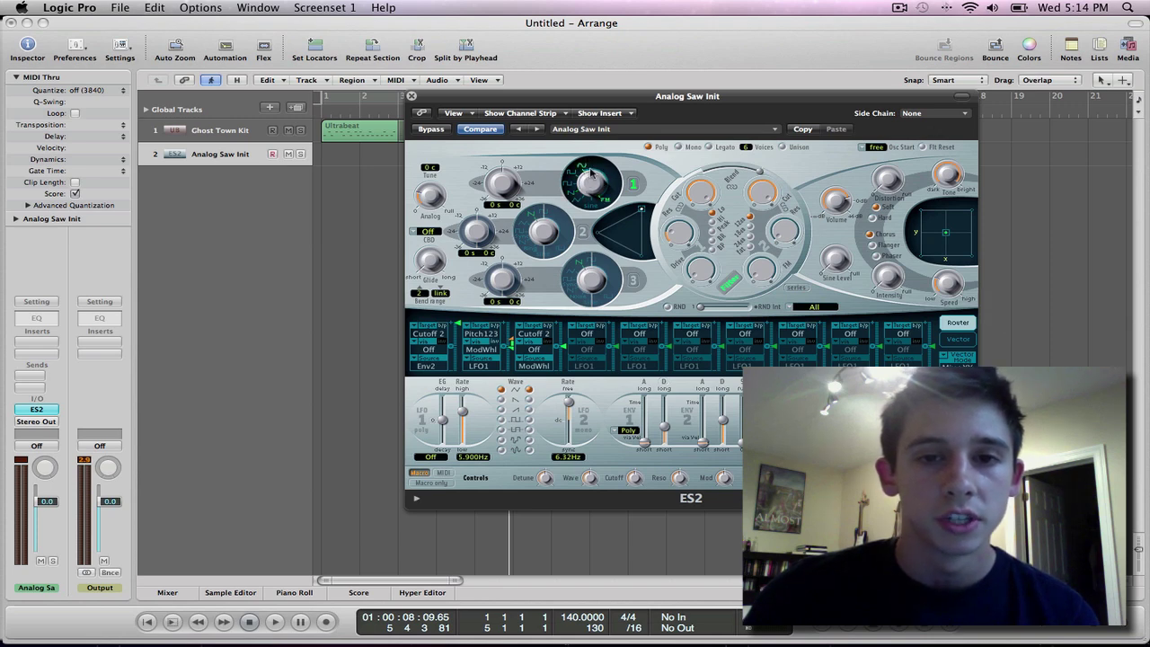
Set the targets of ES2 router slots 1, 2 and 3 to Off
click(489, 333)
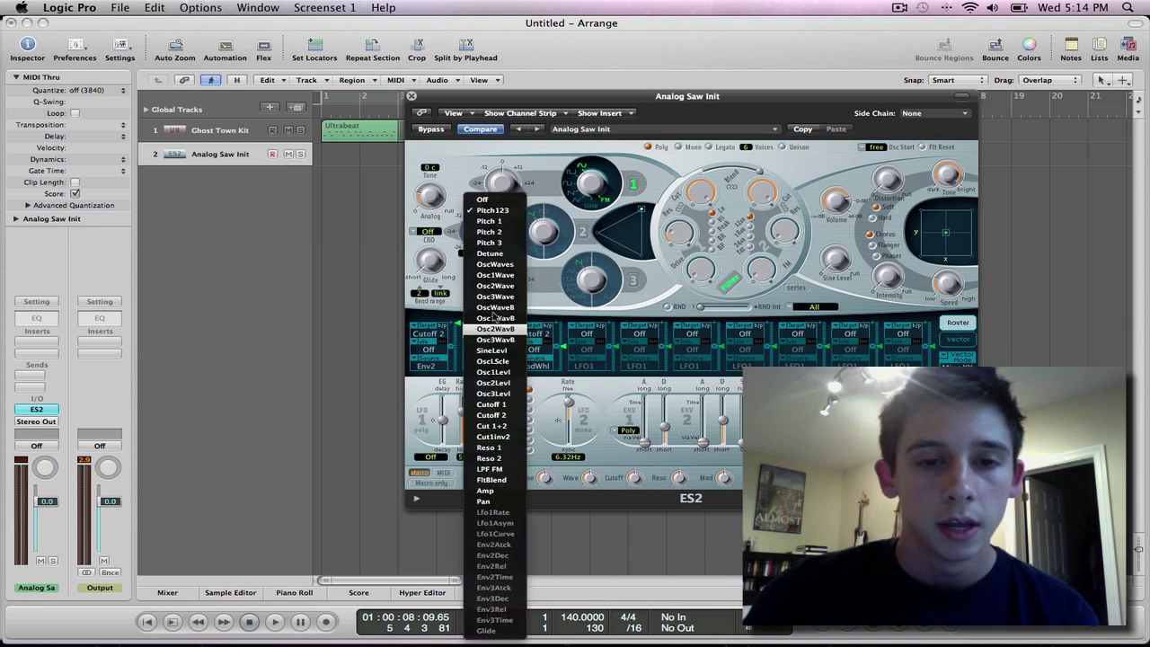
click(579, 335)
click(534, 333)
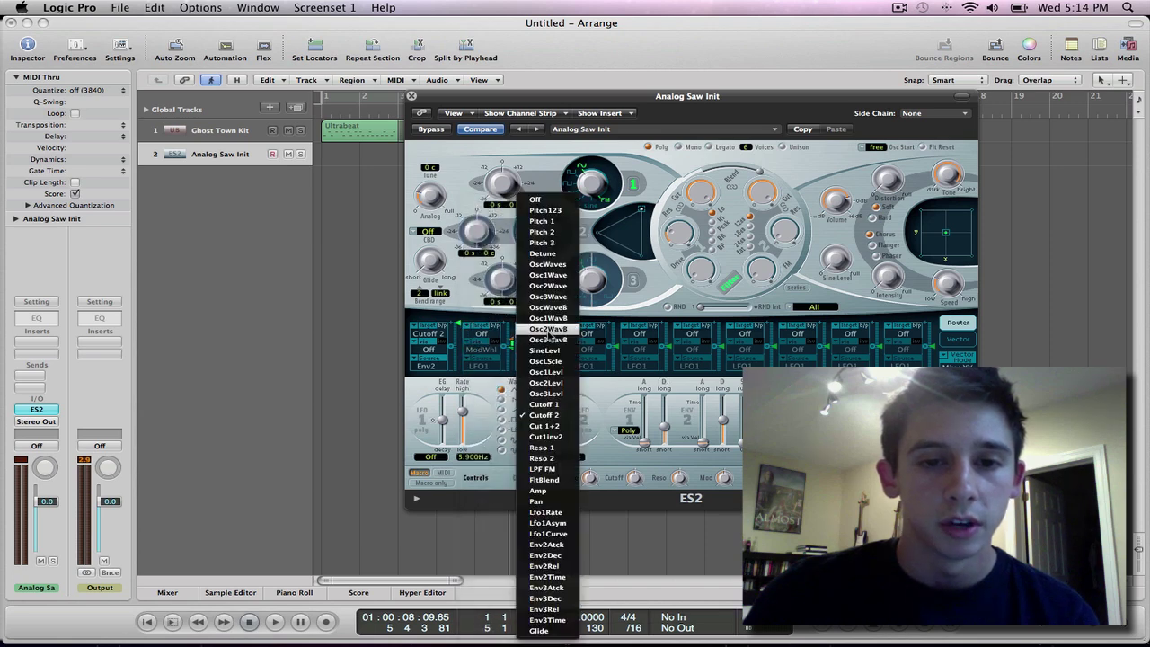
click(549, 203)
click(455, 335)
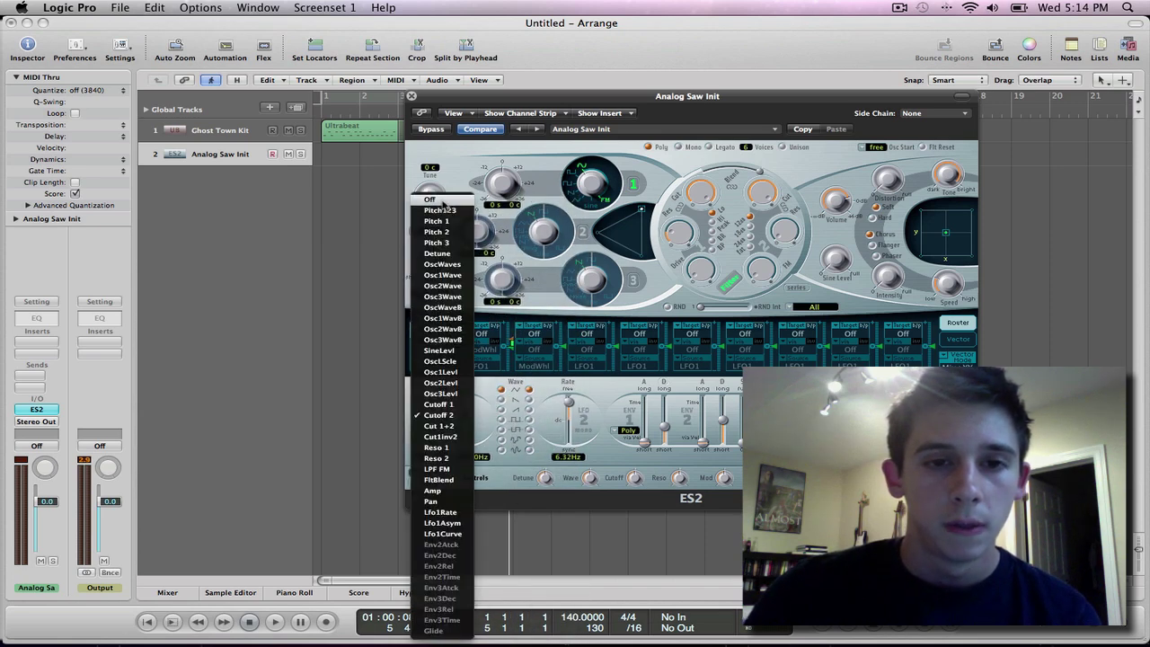
click(440, 199)
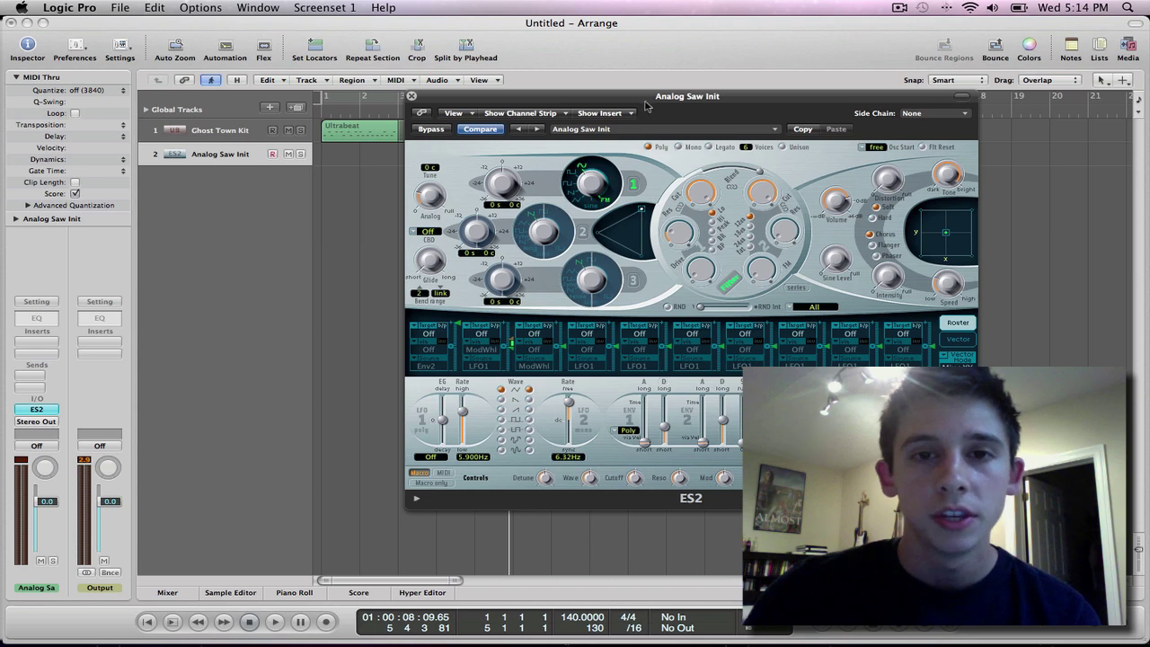
Shift the ES2 editor left and change oscillator 1's waveform
drag(641, 102, 591, 104)
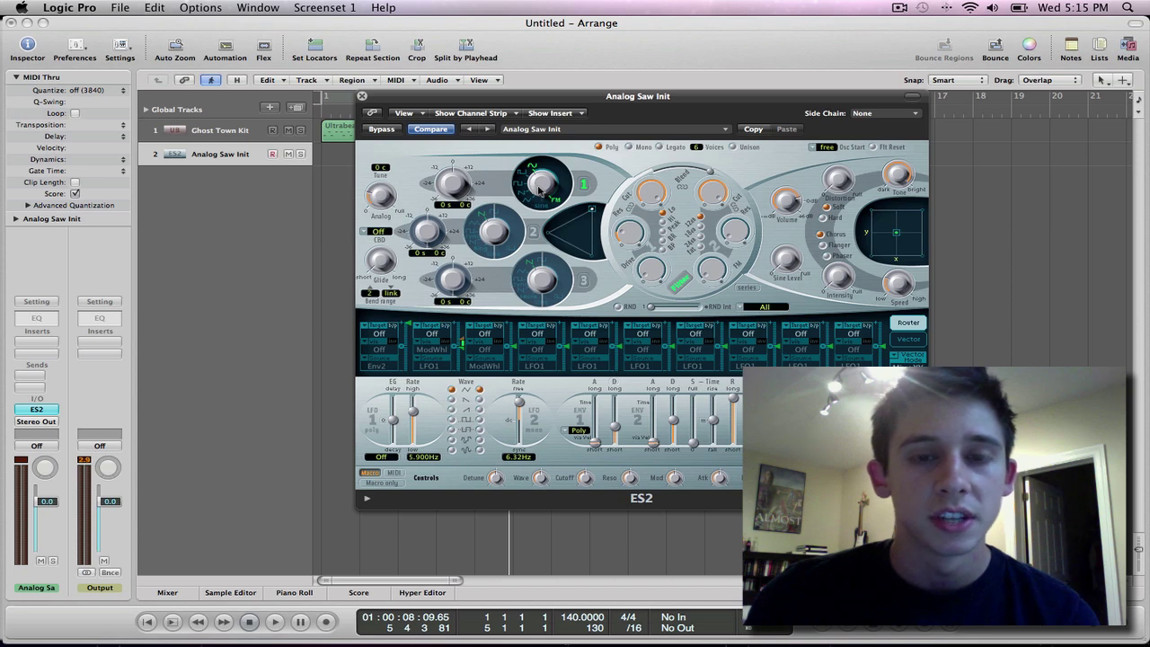
drag(539, 188, 539, 149)
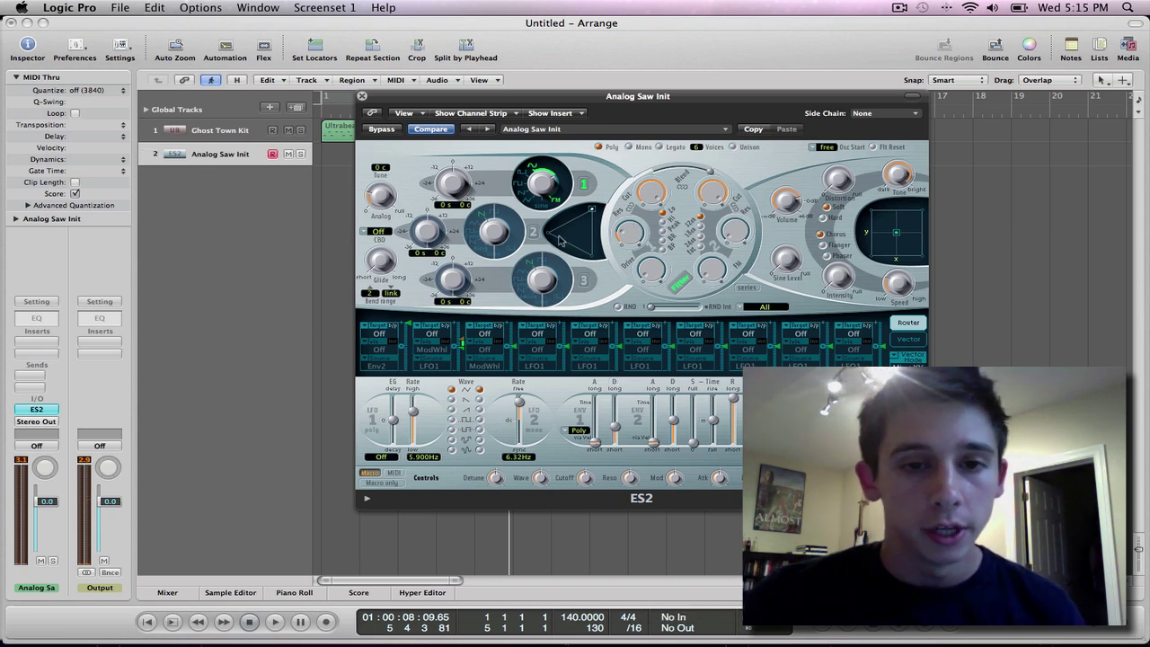
Switch oscillator 2 on and assign it the 03-glas3 Digiwave waveform
click(534, 232)
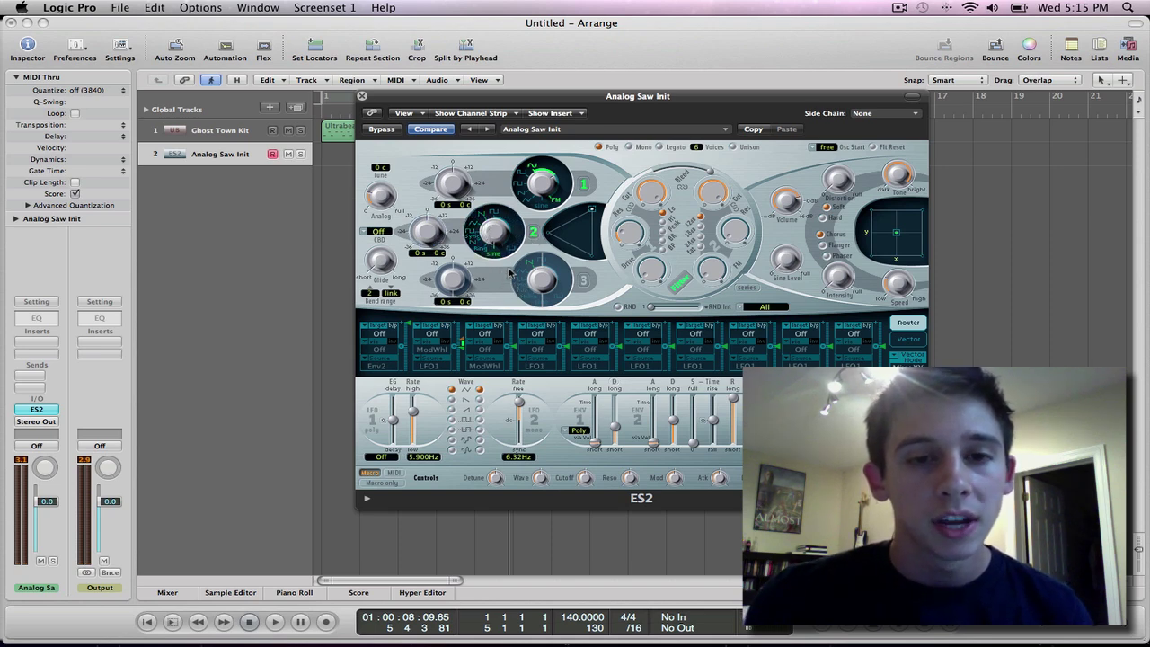
click(492, 256)
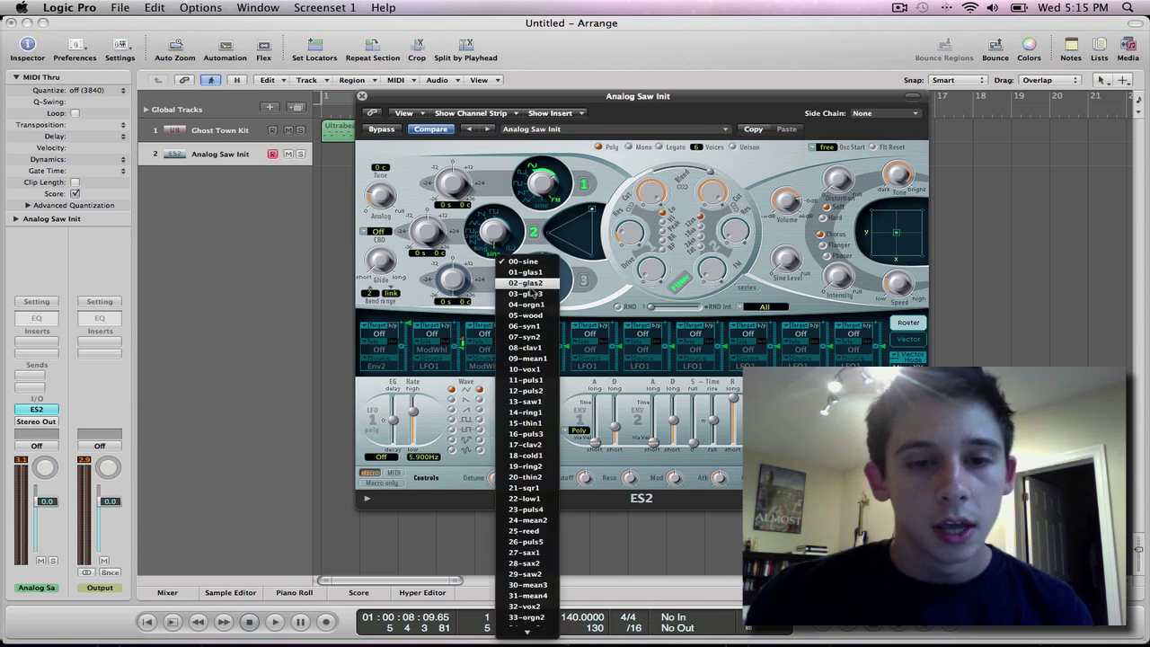
scroll(528, 286, down, 6)
scroll(532, 292, down, 9)
scroll(531, 293, up, 3)
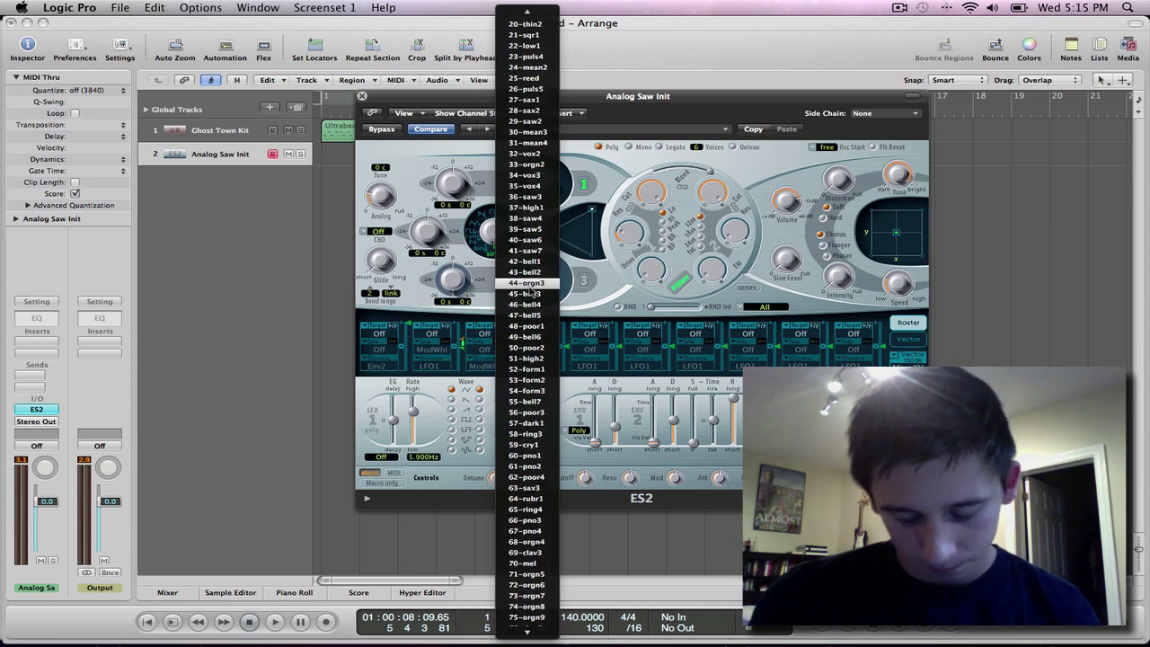
scroll(534, 293, up, 5)
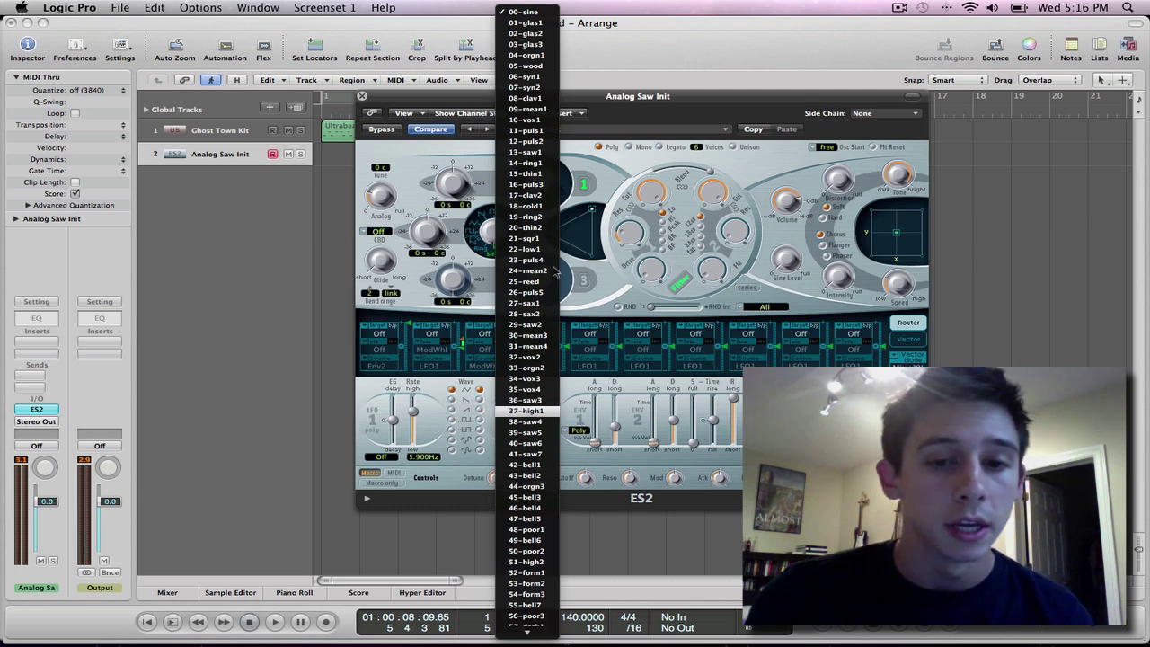
click(529, 45)
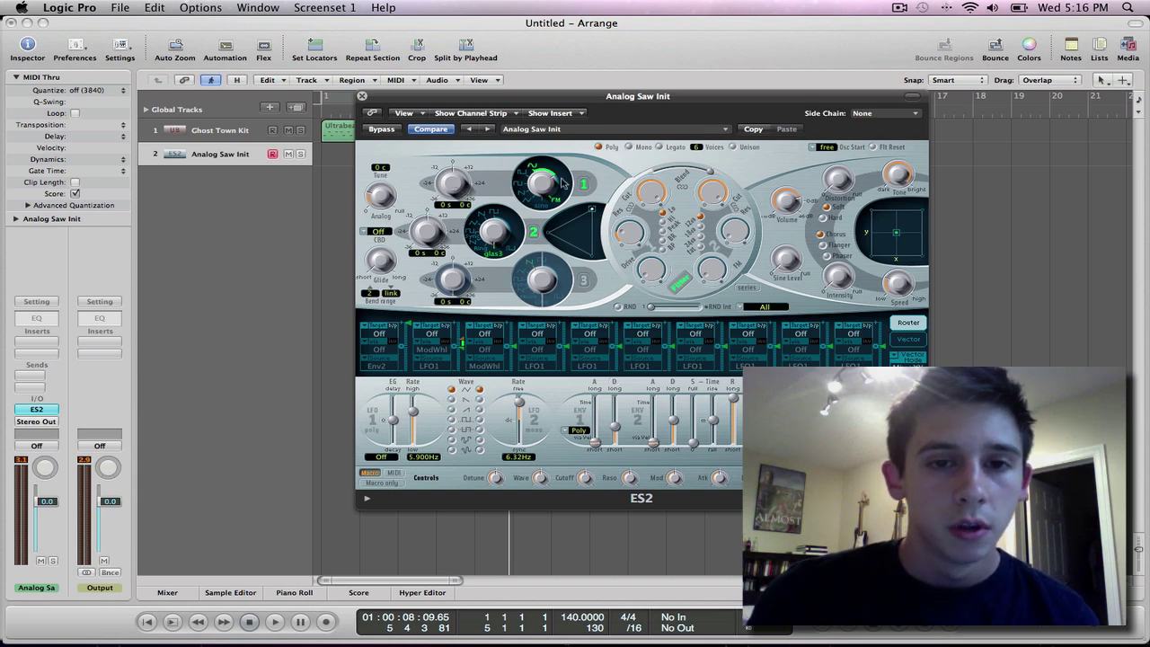
Raise oscillator 1's pitch to 22 semitones and blend the oscillator mix toward oscillator 2
drag(449, 184, 445, 224)
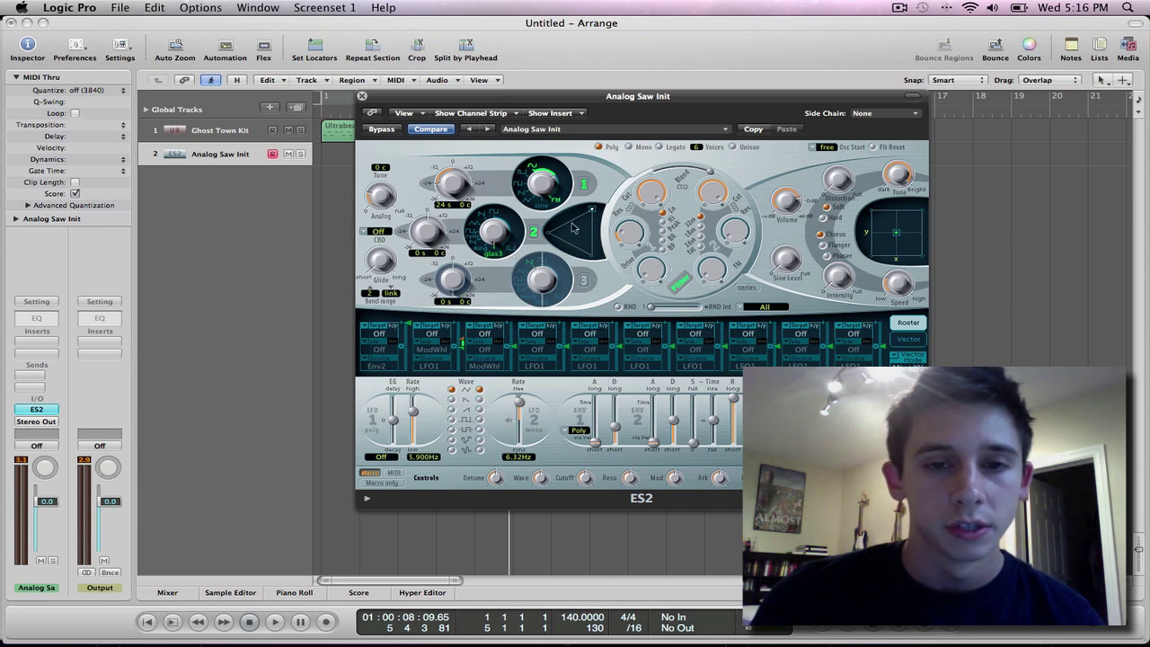
drag(590, 212, 557, 226)
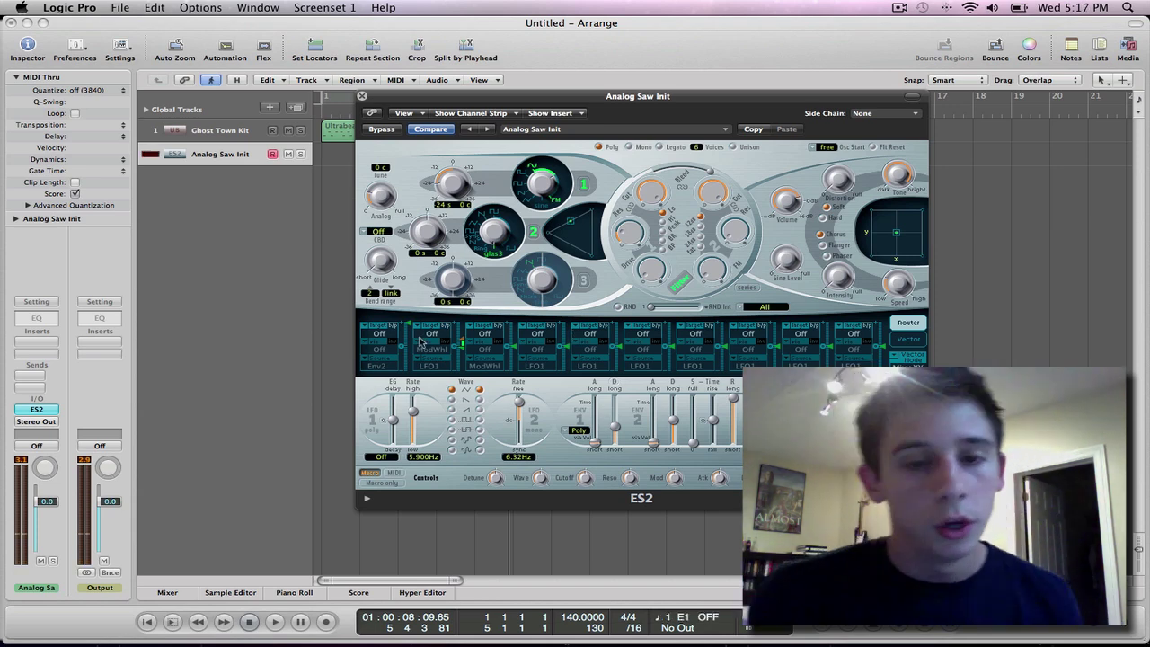
Route LFO2 to the Cut 1+2 target in ES2 router slot 1
click(380, 335)
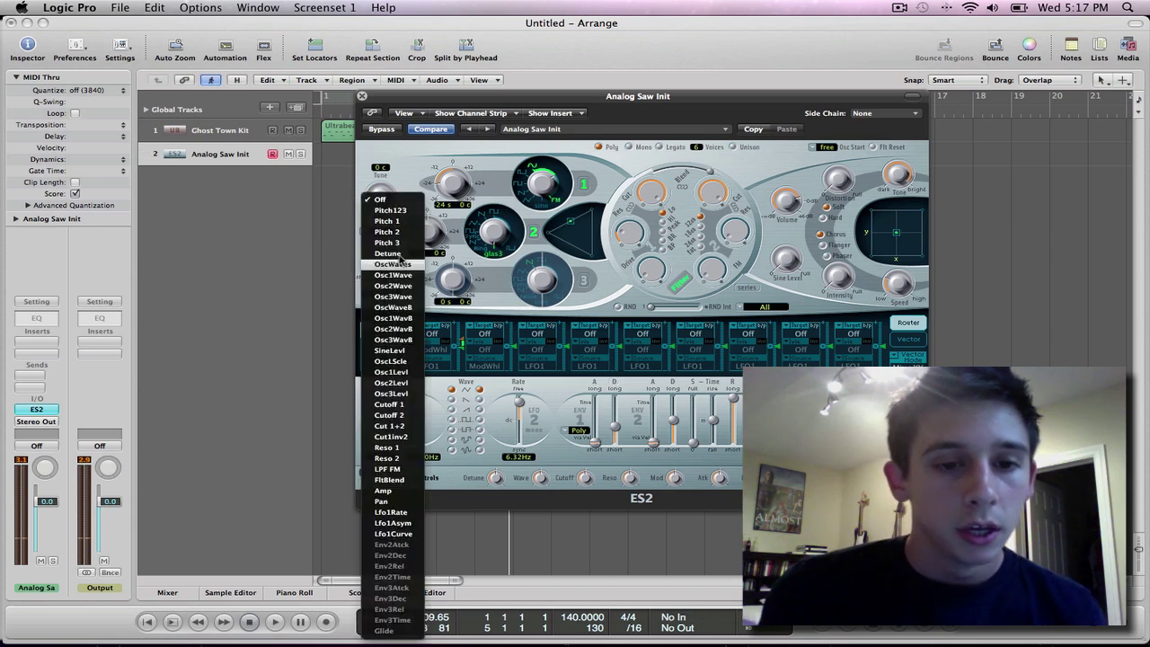
click(408, 426)
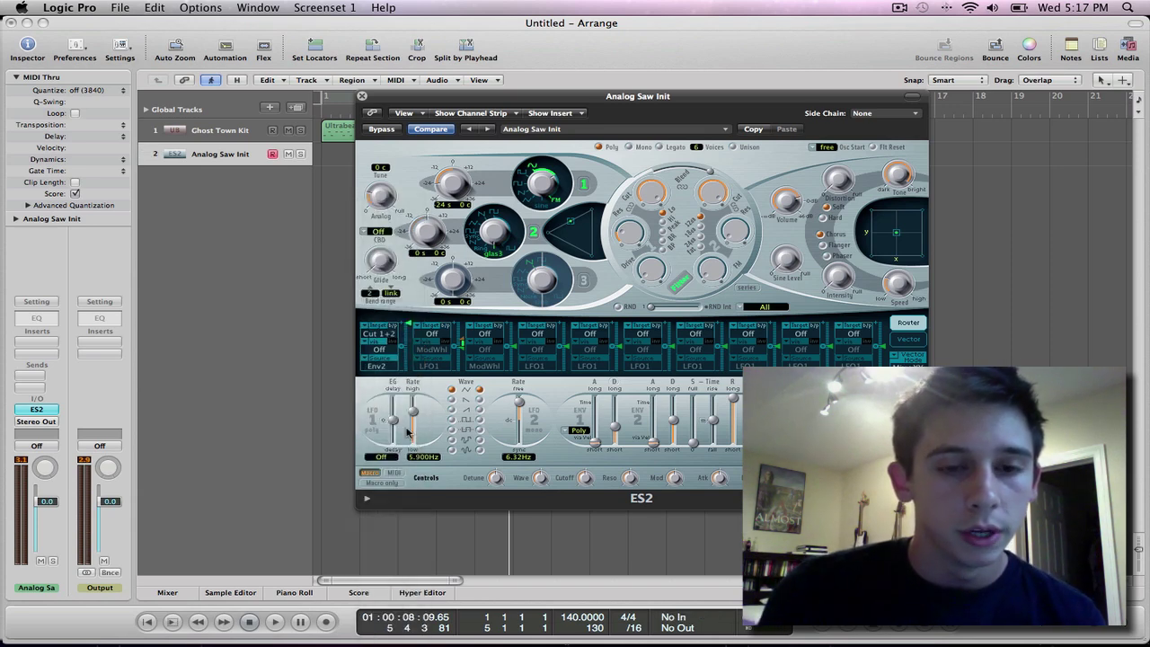
click(377, 367)
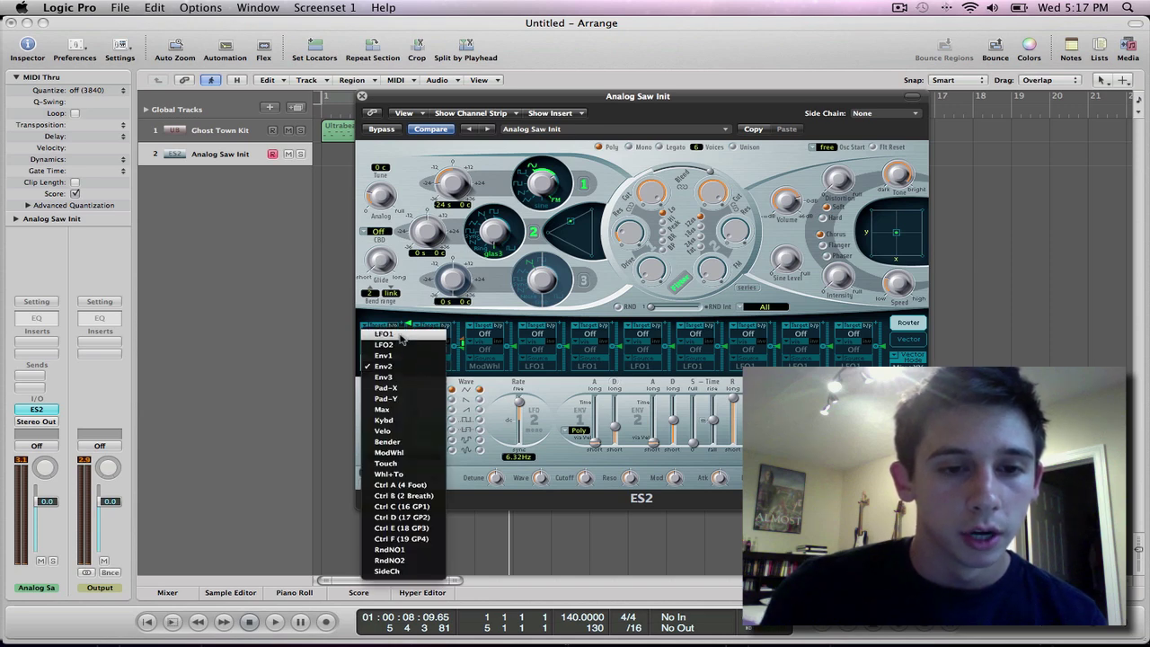
click(383, 333)
click(385, 366)
click(384, 375)
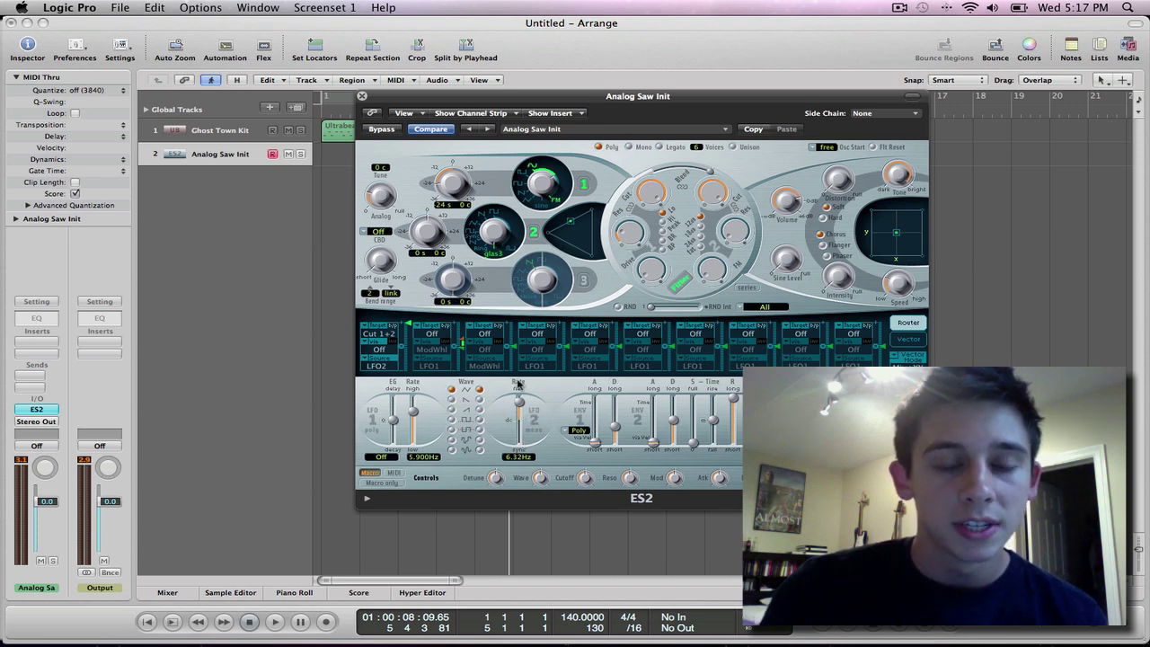
Sync LFO2's rate to 1/8 after trying 1/4d, then nudge the filter blend
drag(520, 406, 527, 431)
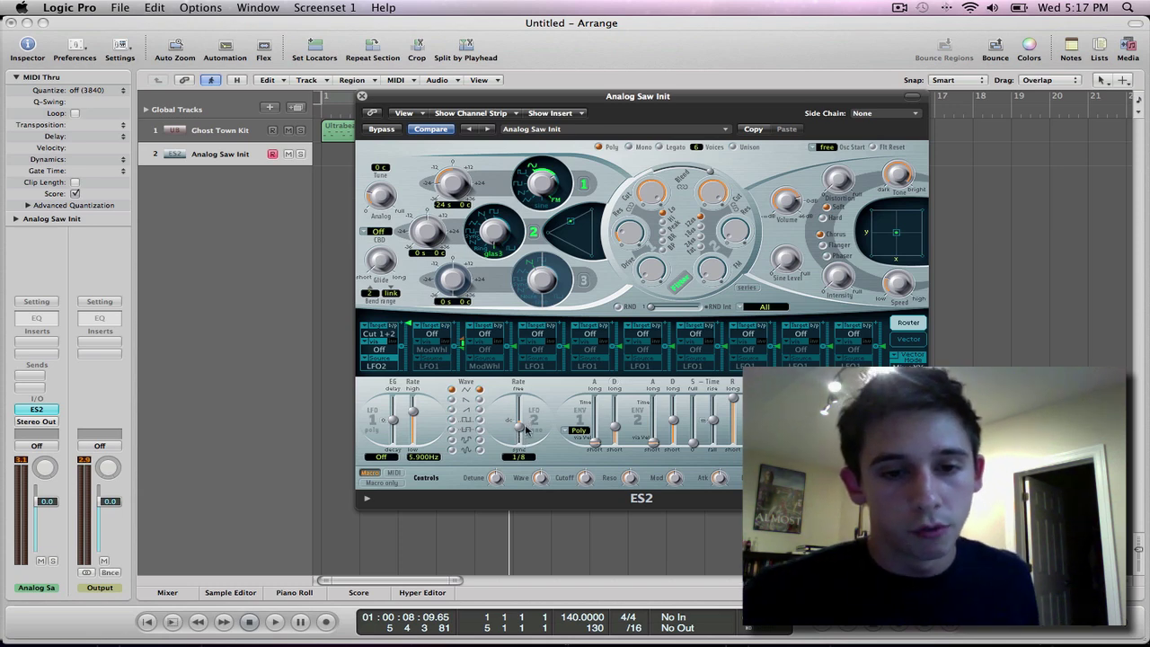
mouse_move(521, 432)
mouse_down()
mouse_move(519, 398)
mouse_move(521, 434)
mouse_up()
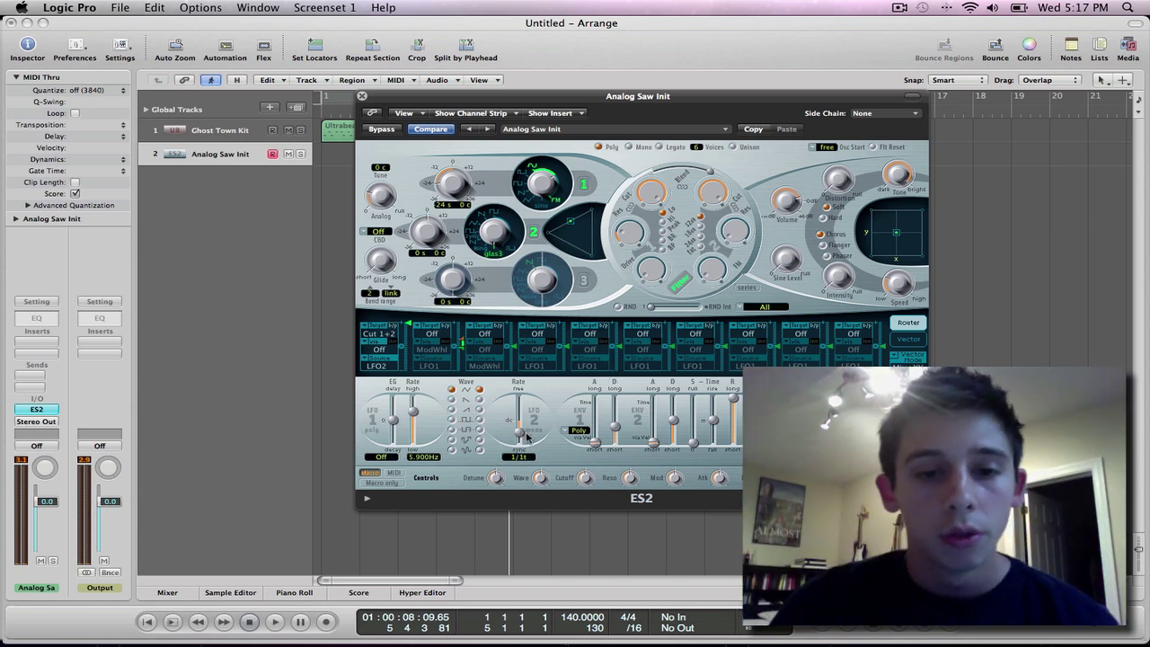
drag(524, 437, 525, 434)
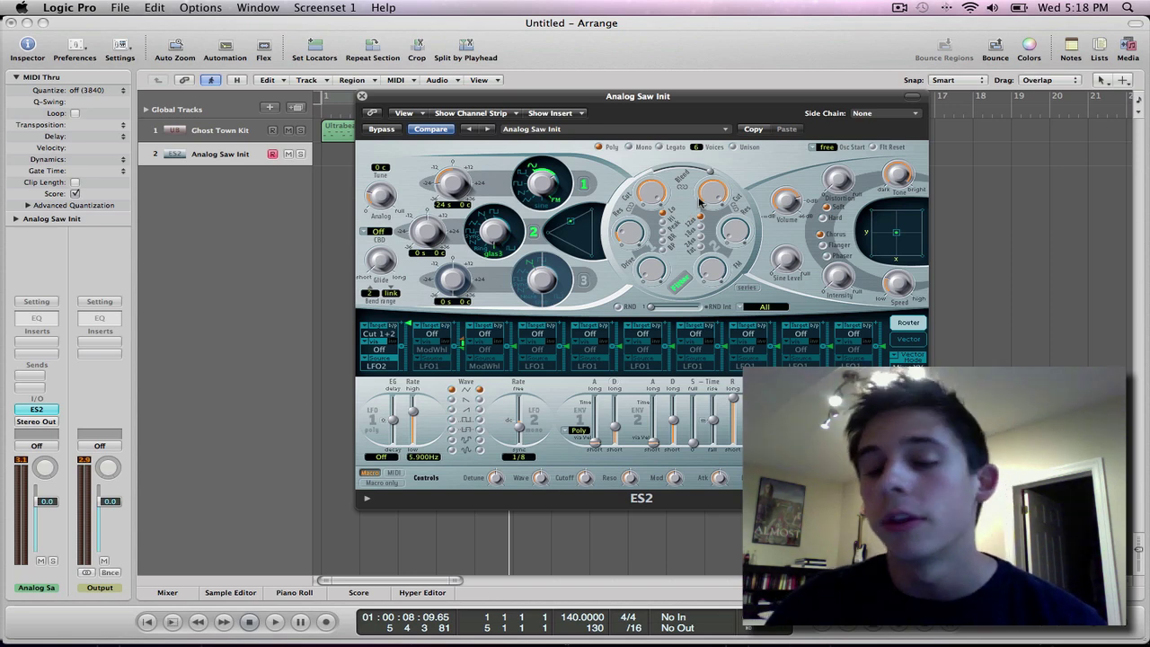
mouse_move(708, 171)
mouse_down()
mouse_move(651, 169)
mouse_move(707, 172)
mouse_up()
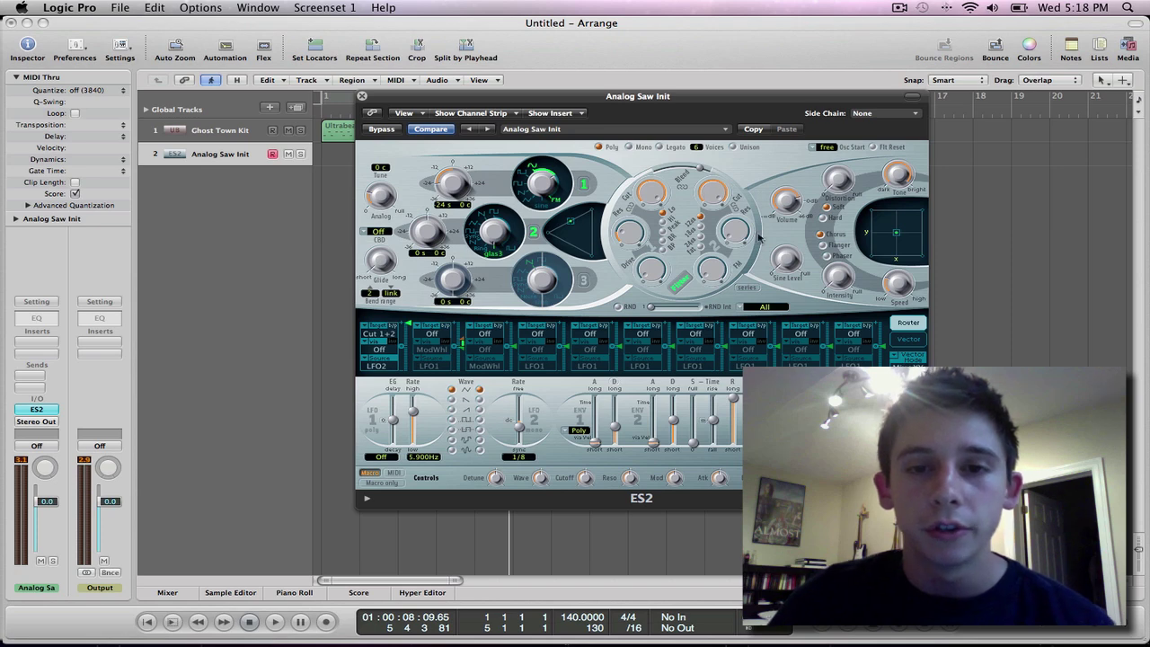
Set the ES2 filter cutoff to 0.966 and resonance to about 0.846–0.900
click(703, 171)
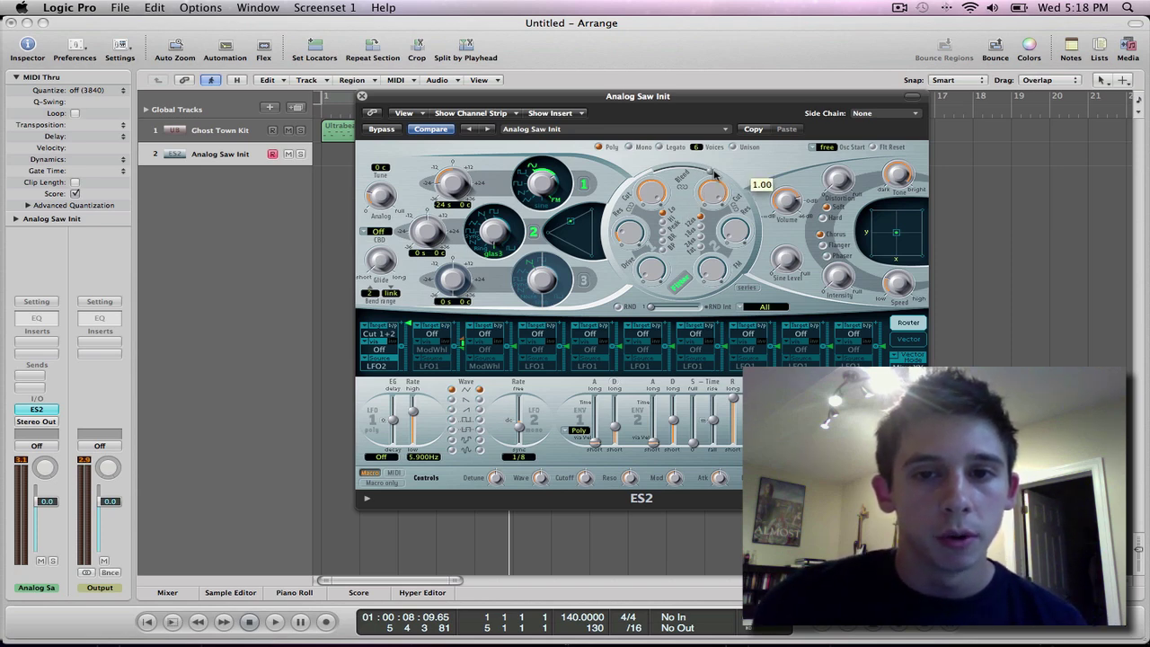
click(721, 193)
mouse_move(721, 178)
mouse_down()
mouse_move(721, 281)
mouse_move(721, 175)
mouse_up()
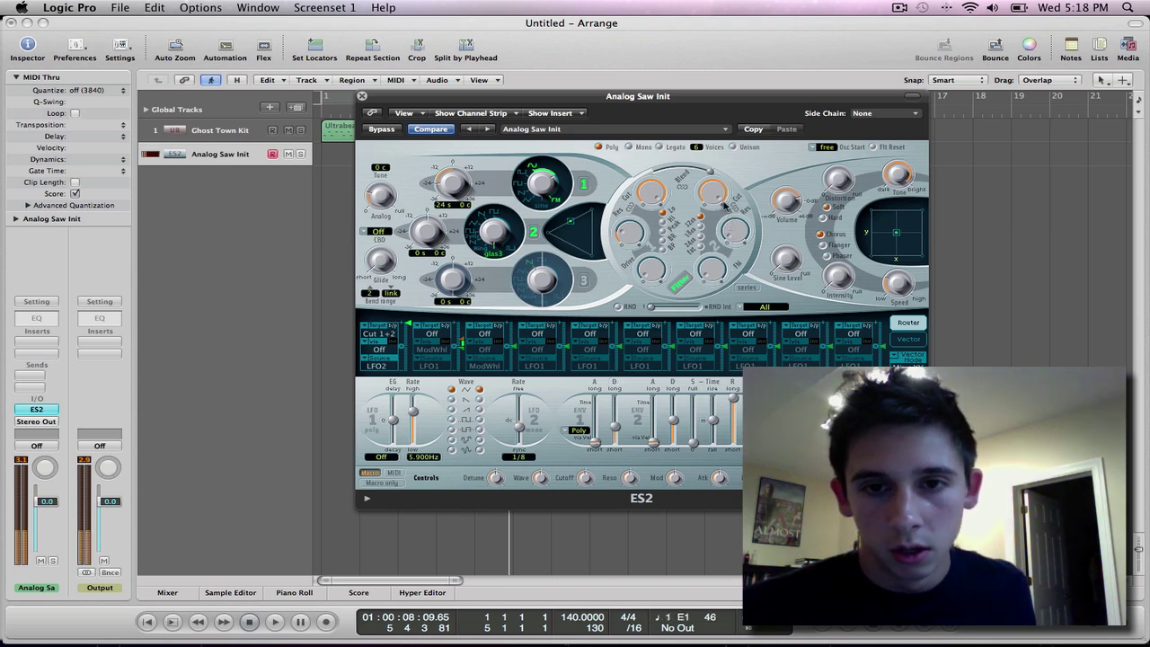
drag(724, 206, 720, 117)
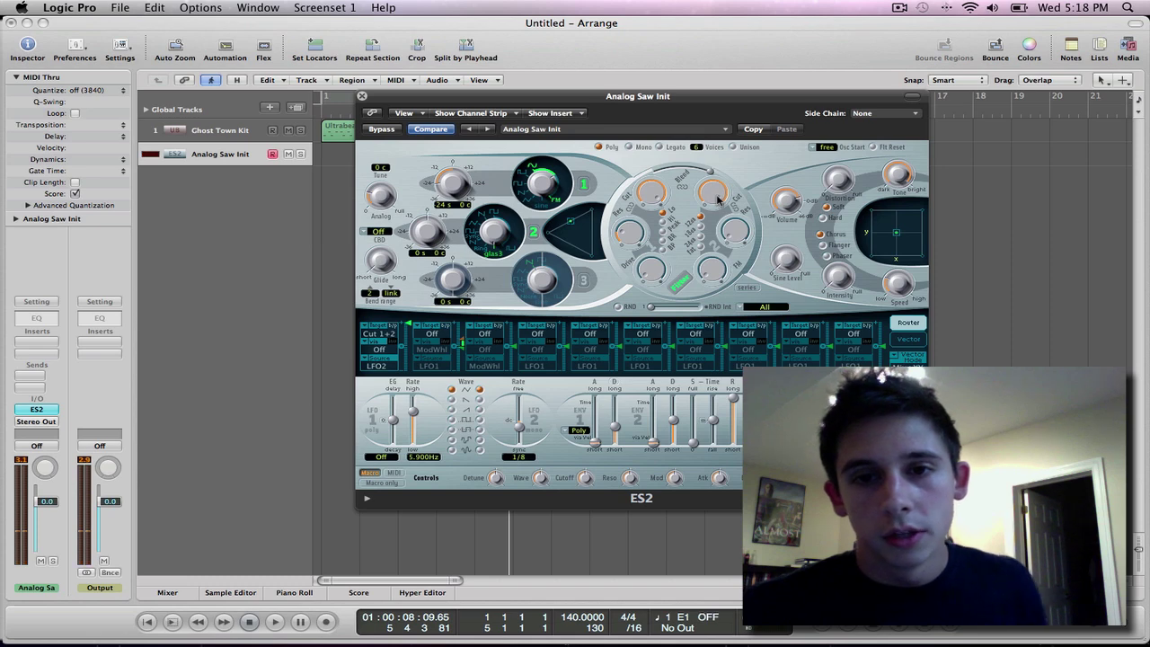
drag(722, 200, 715, 216)
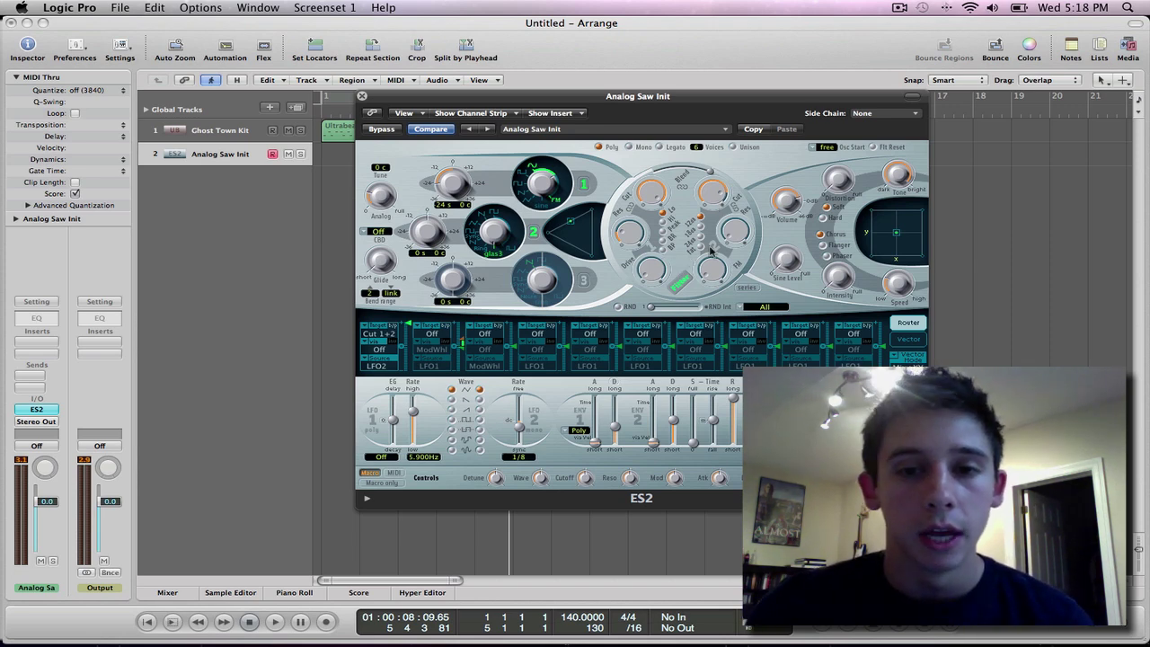
click(711, 270)
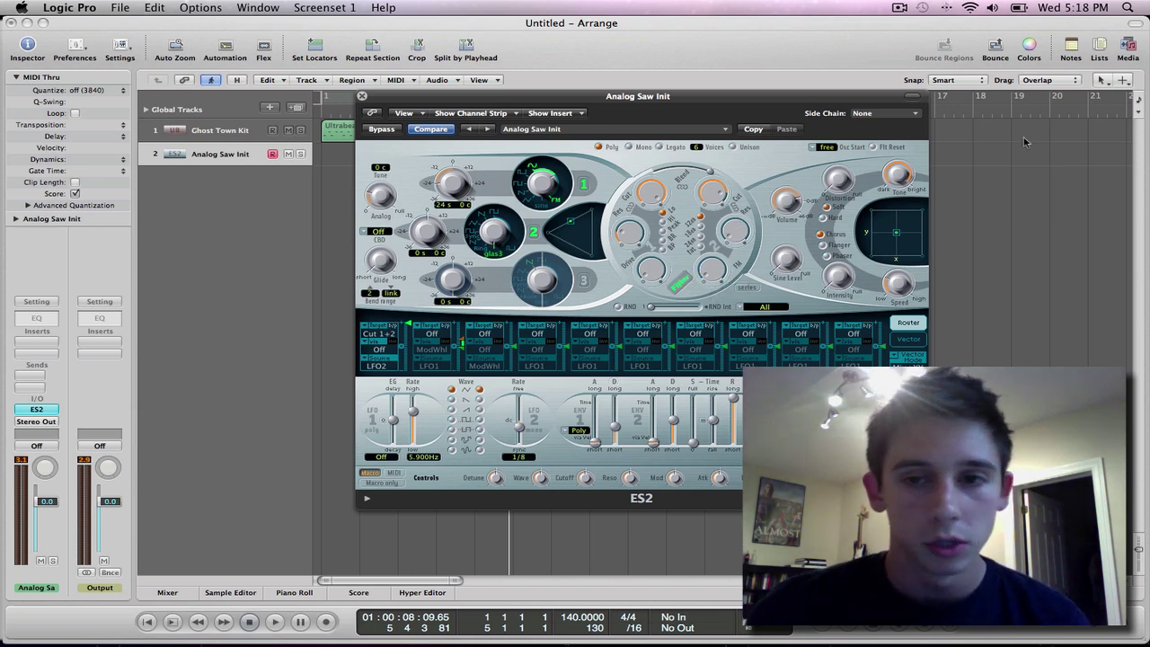
Raise the ES2 sine level and turn the distortion up to 9.200dB
drag(787, 260, 792, 210)
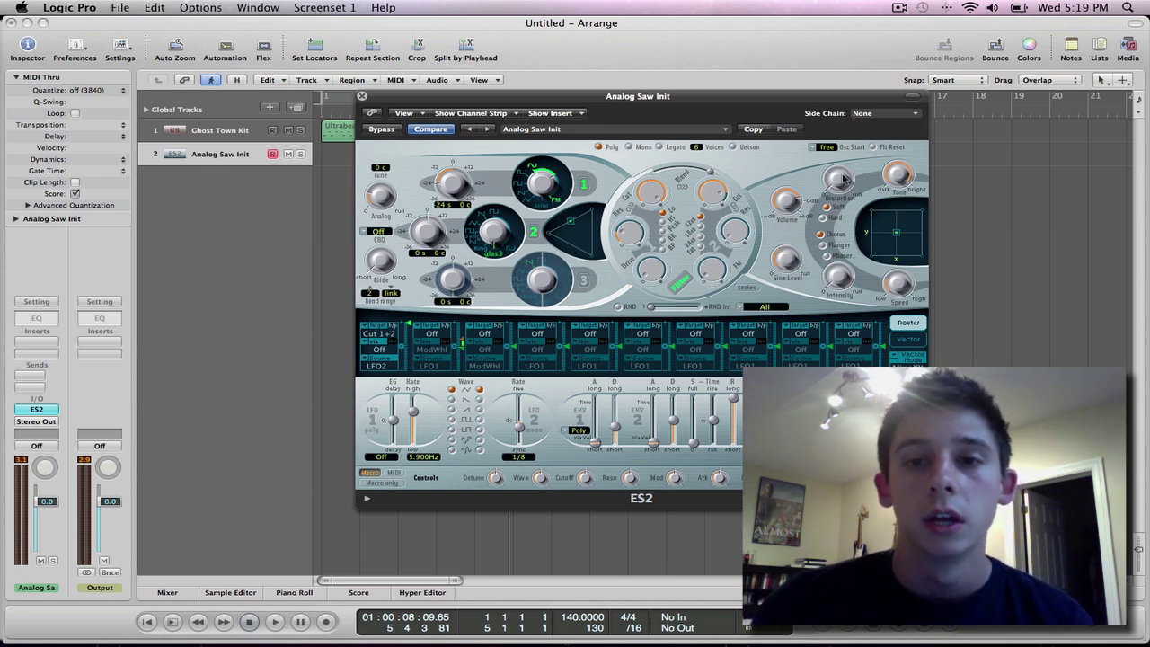
drag(843, 178, 837, 218)
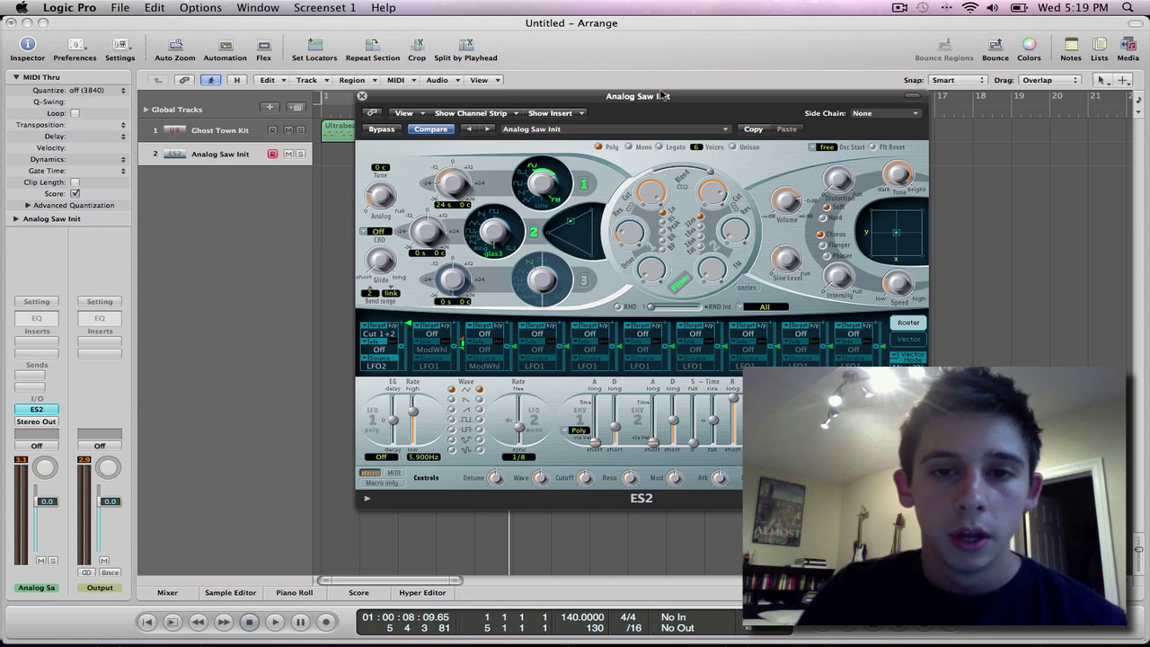
drag(669, 97, 780, 100)
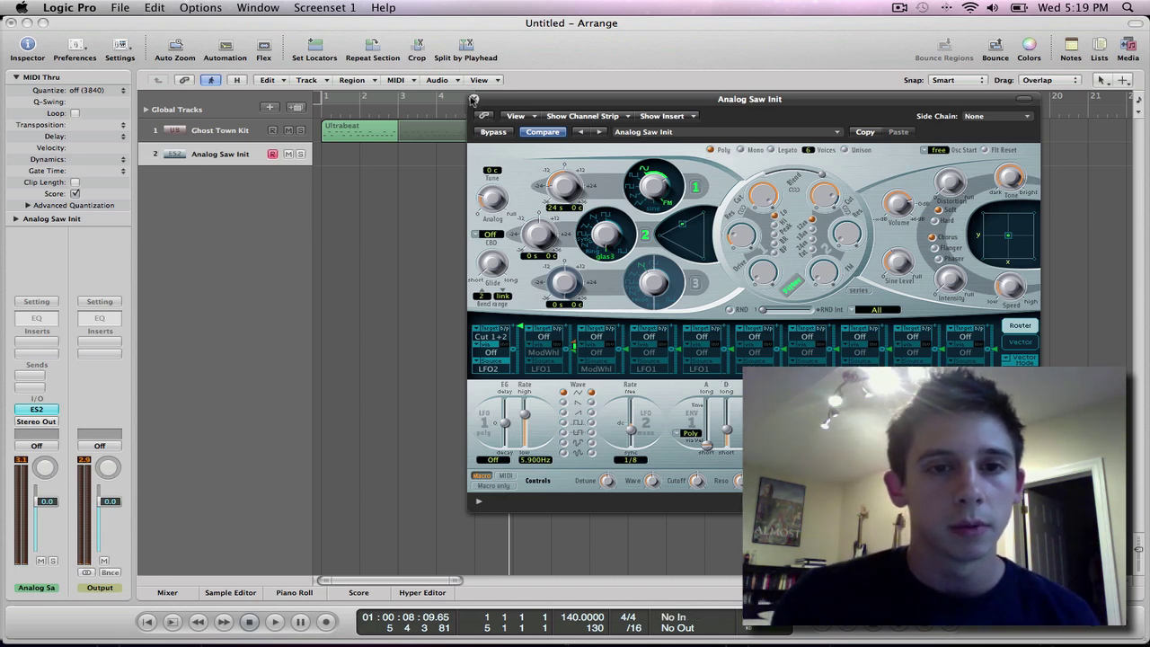
Insert a stereo Bitcrusher in the first insert slot of the Analog Saw Init track
click(474, 99)
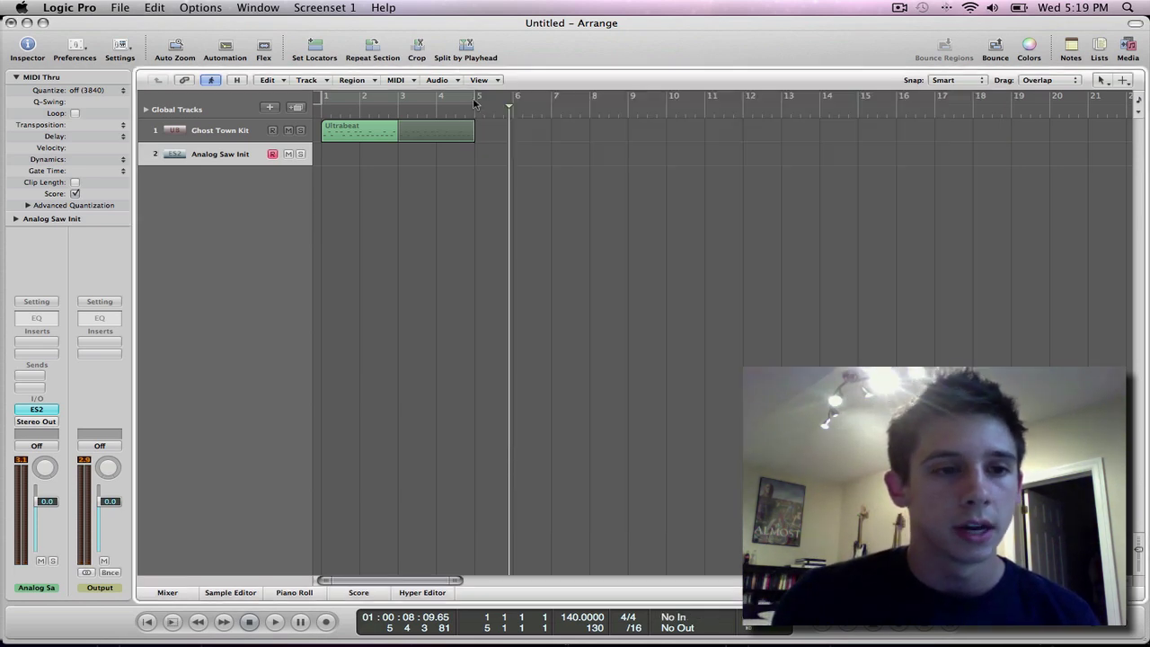
click(24, 342)
mouse_move(72, 377)
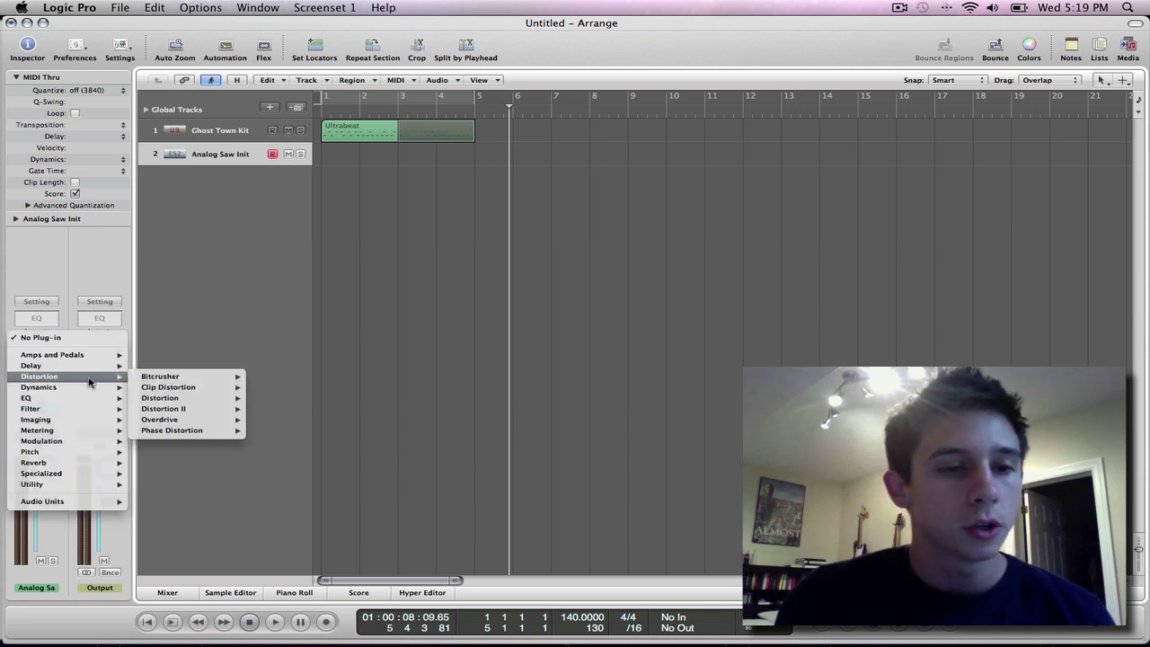
mouse_move(183, 379)
click(271, 376)
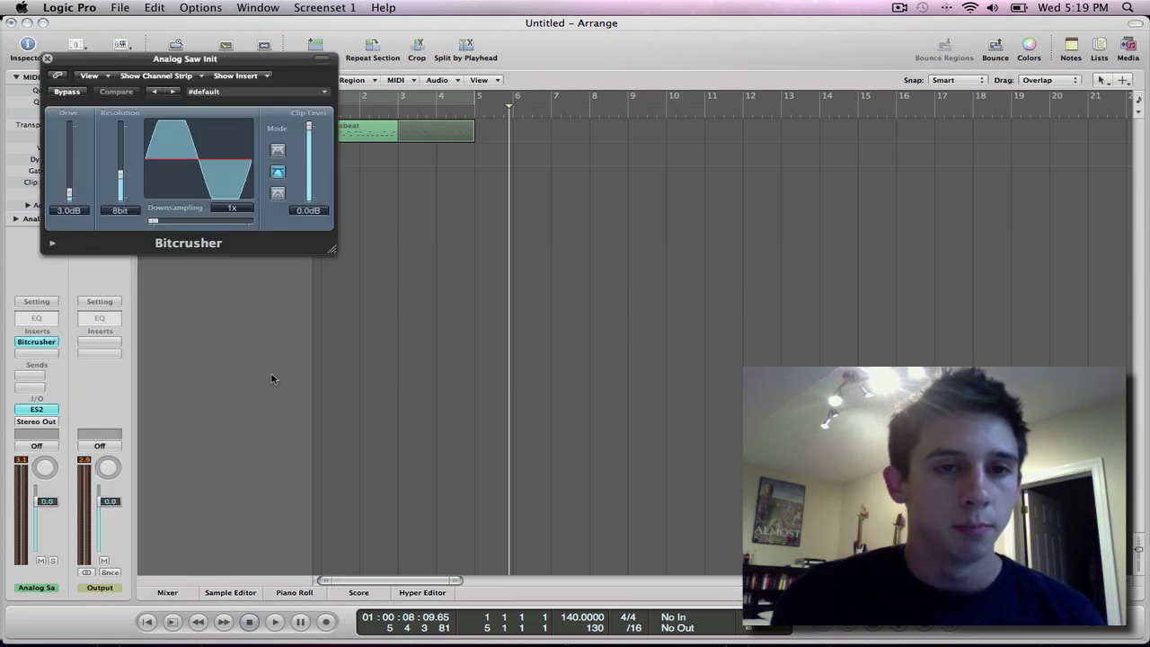
Set the Bitcrusher to 8-bit resolution, 3x downsampling and 2.5dB drive, with clip level slightly lowered
drag(175, 60, 607, 83)
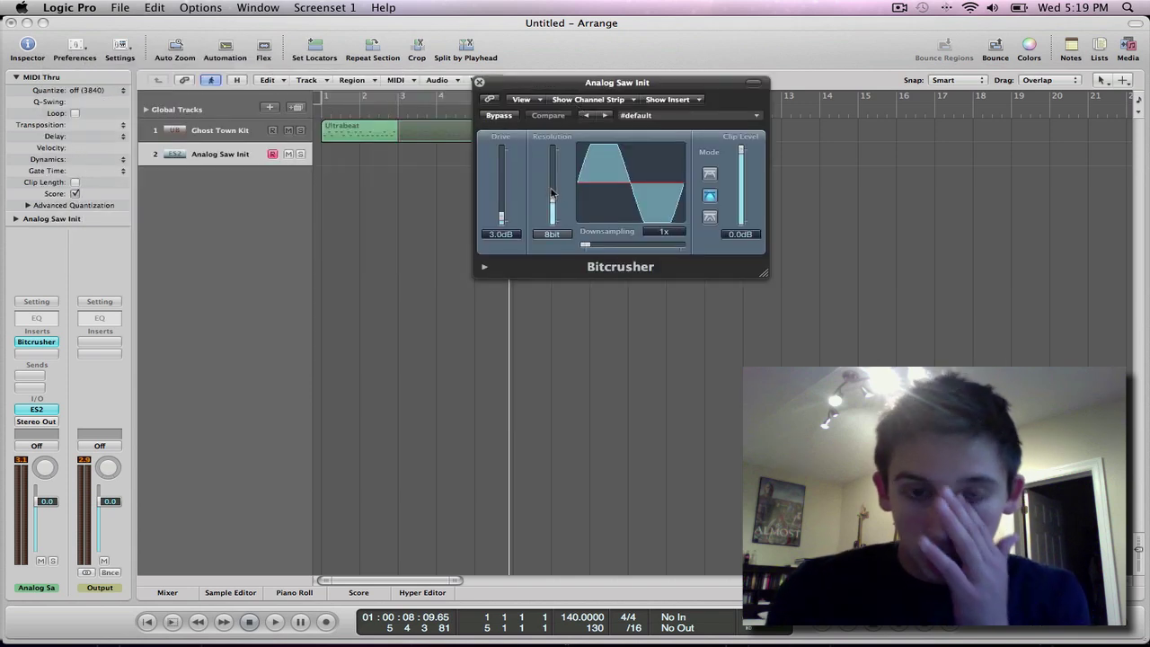
drag(554, 203, 554, 213)
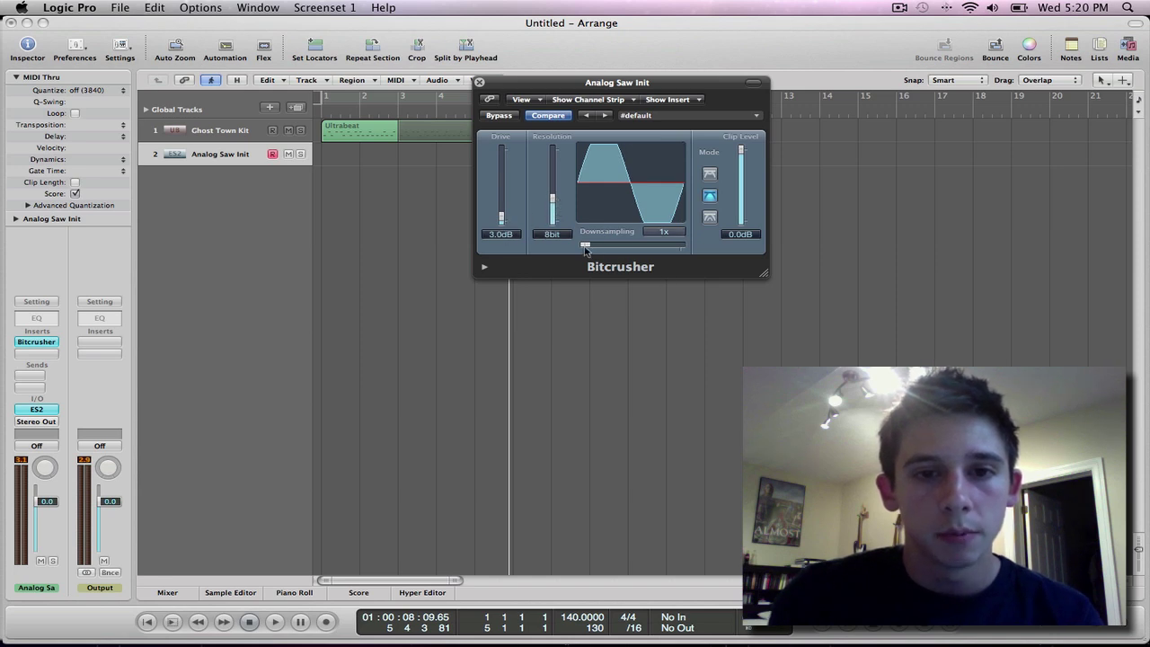
drag(589, 250, 596, 249)
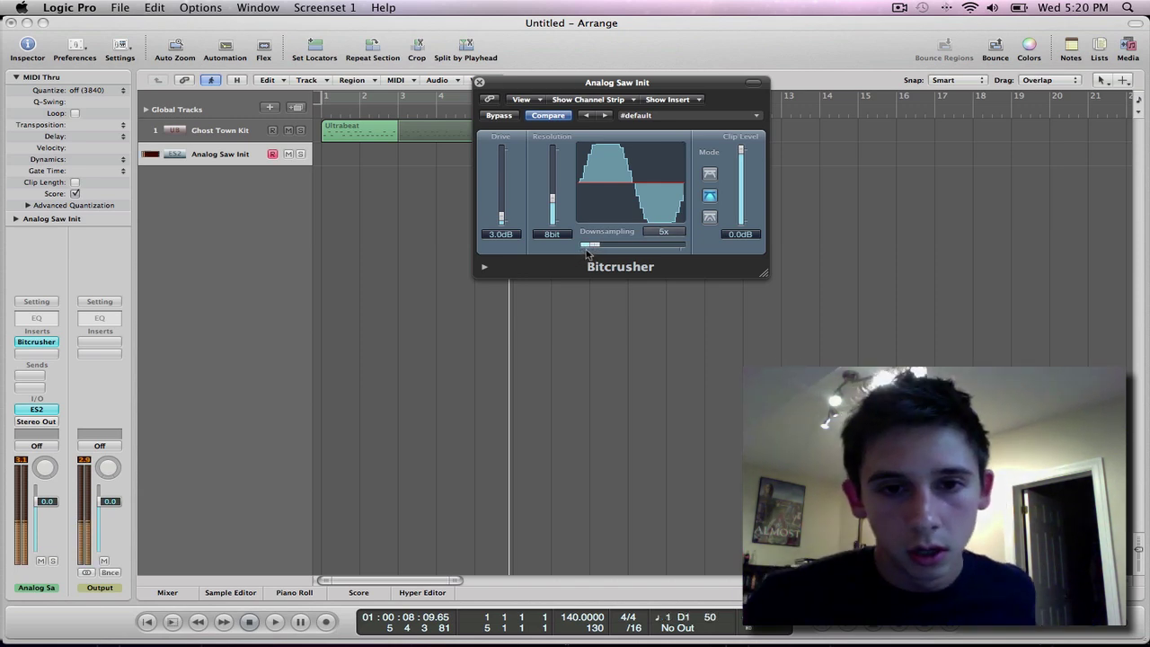
mouse_move(593, 246)
mouse_down()
mouse_move(618, 250)
mouse_move(590, 249)
mouse_up()
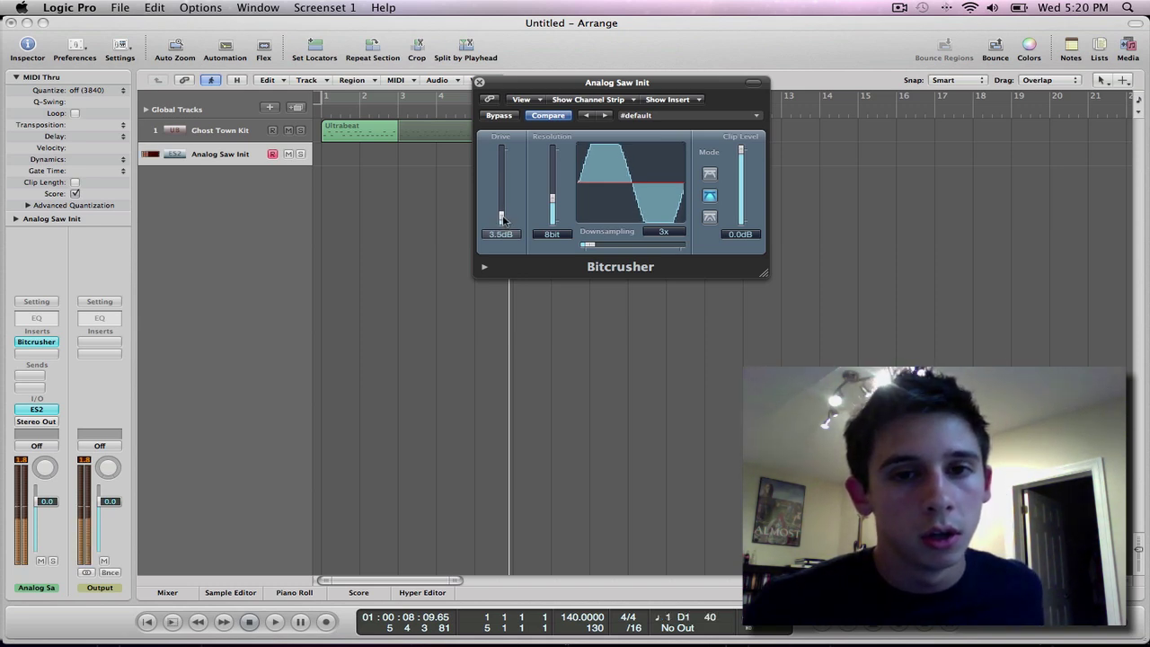
drag(503, 219, 516, 221)
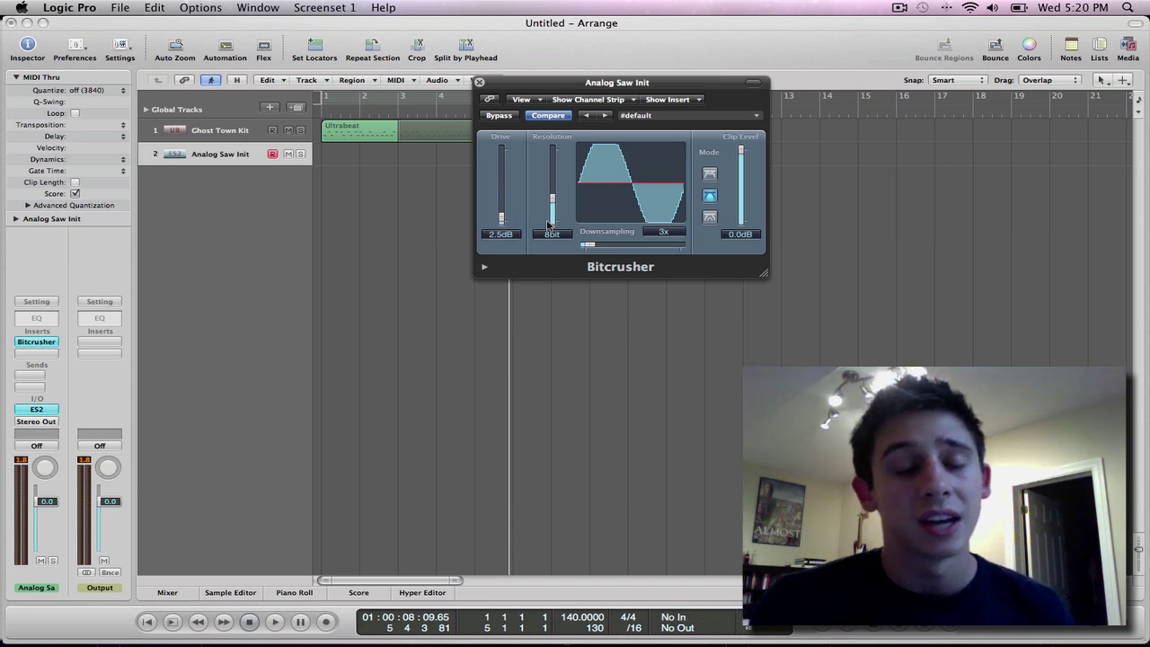
drag(741, 151, 741, 148)
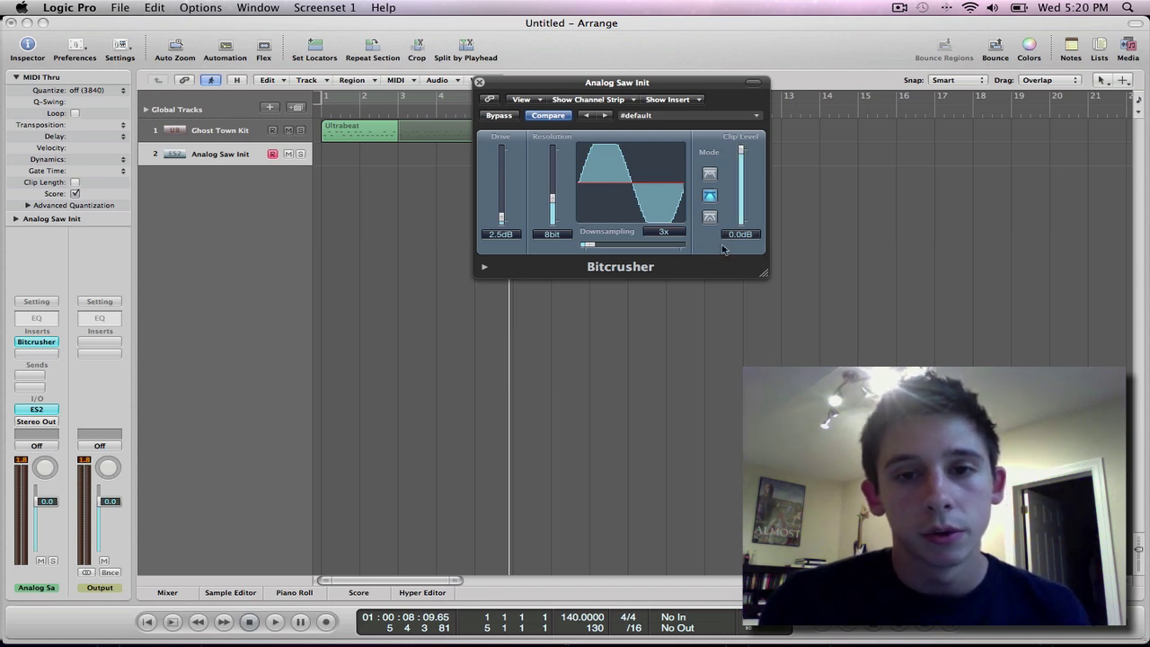
Audition the Bitcrusher's clipping modes by switching between them
click(710, 174)
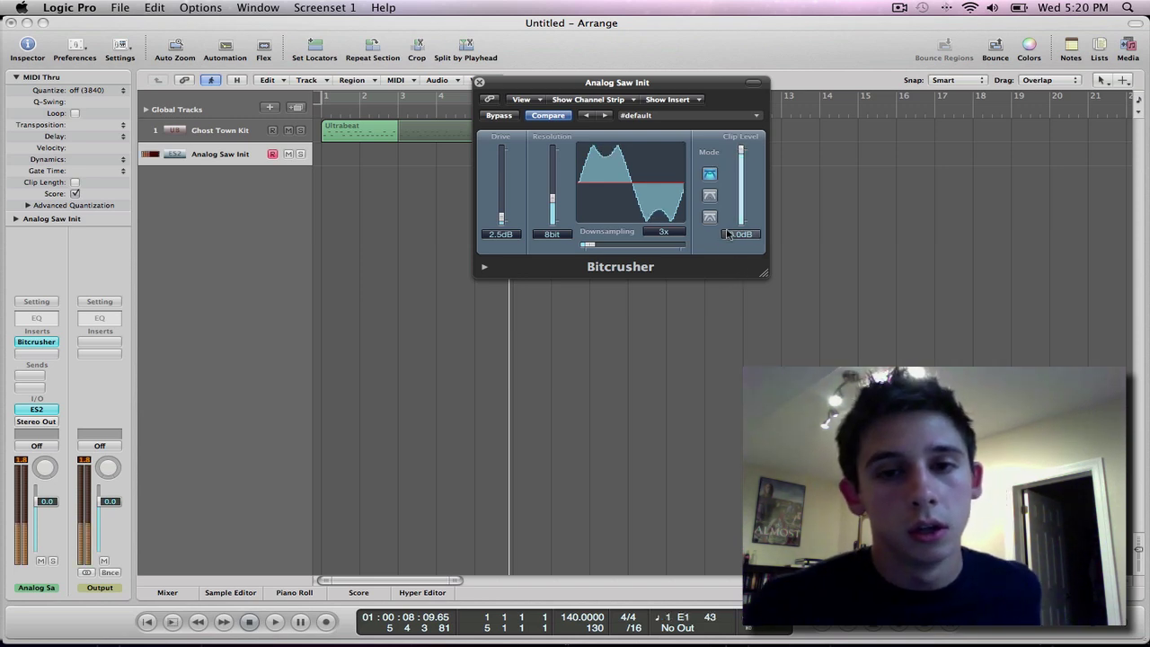
click(710, 216)
click(709, 195)
click(709, 173)
click(709, 195)
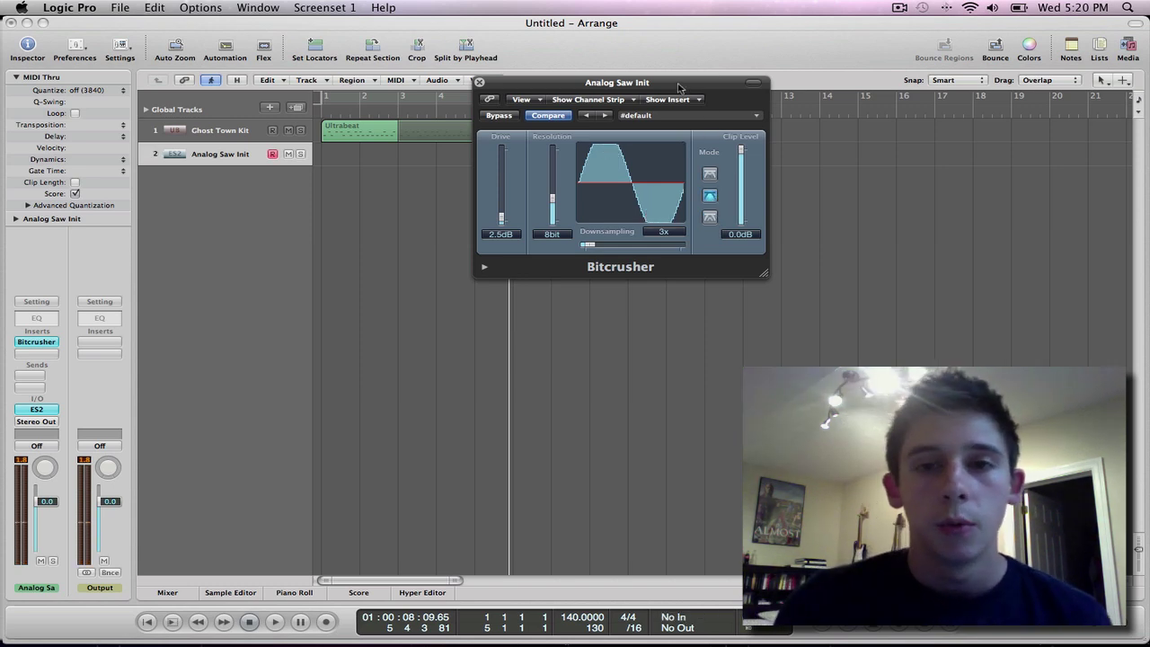
Compare the clipping modes again, settle on the original middle mode, and close the Bitcrusher
drag(682, 90, 788, 139)
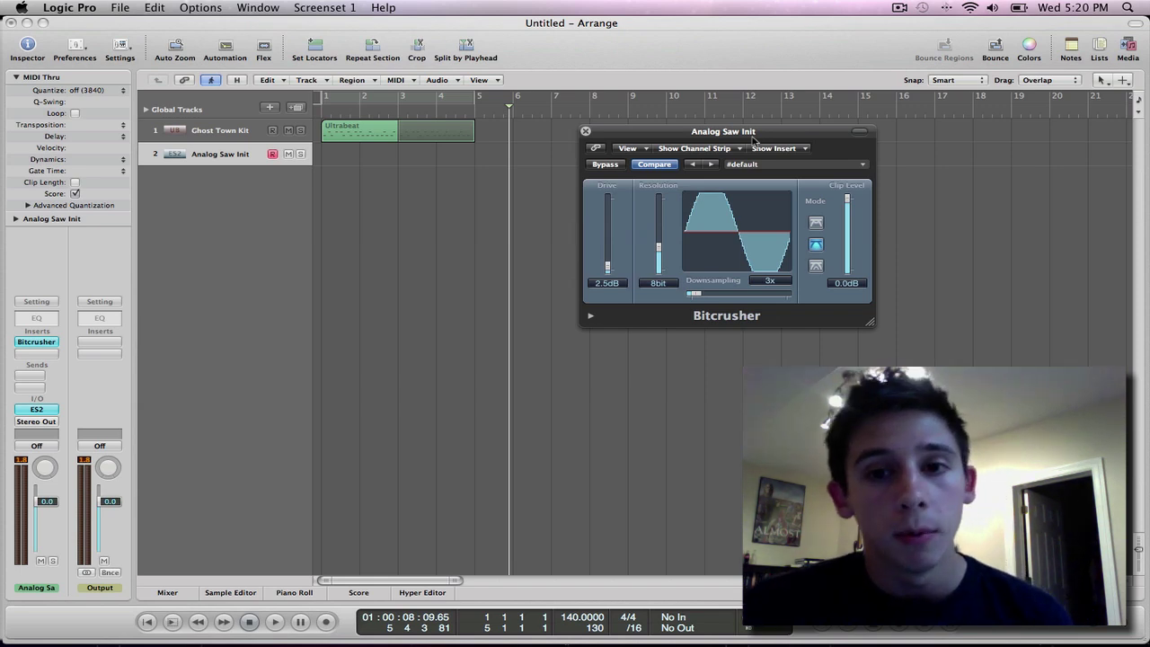
click(816, 223)
click(816, 265)
click(816, 244)
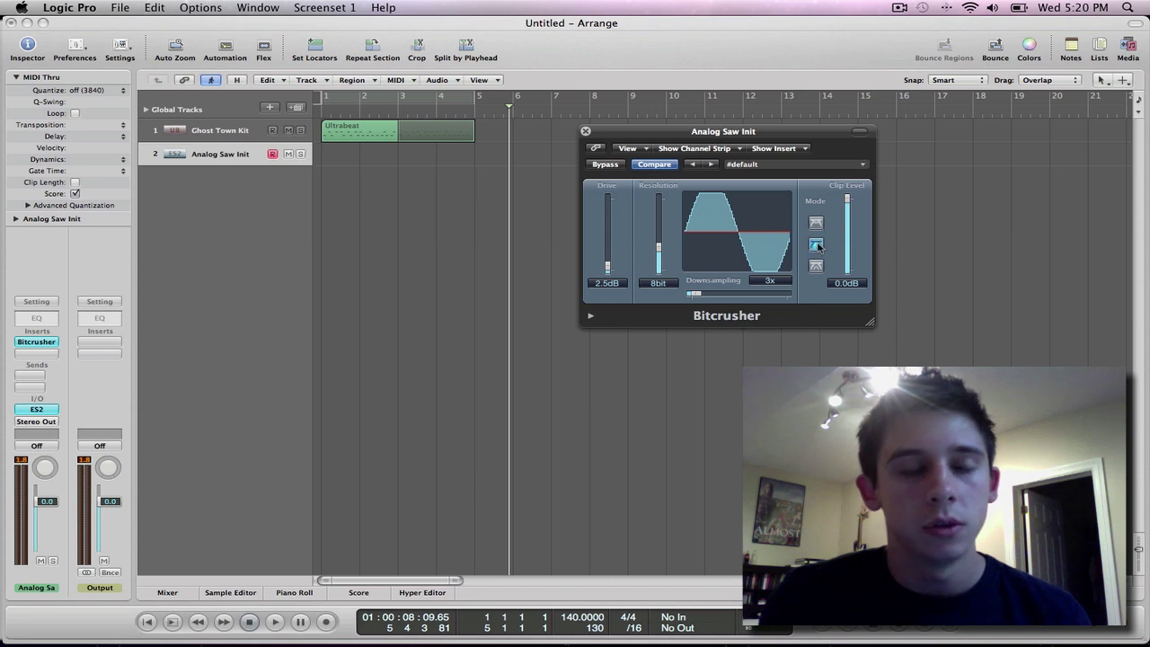
drag(713, 134, 622, 134)
click(494, 130)
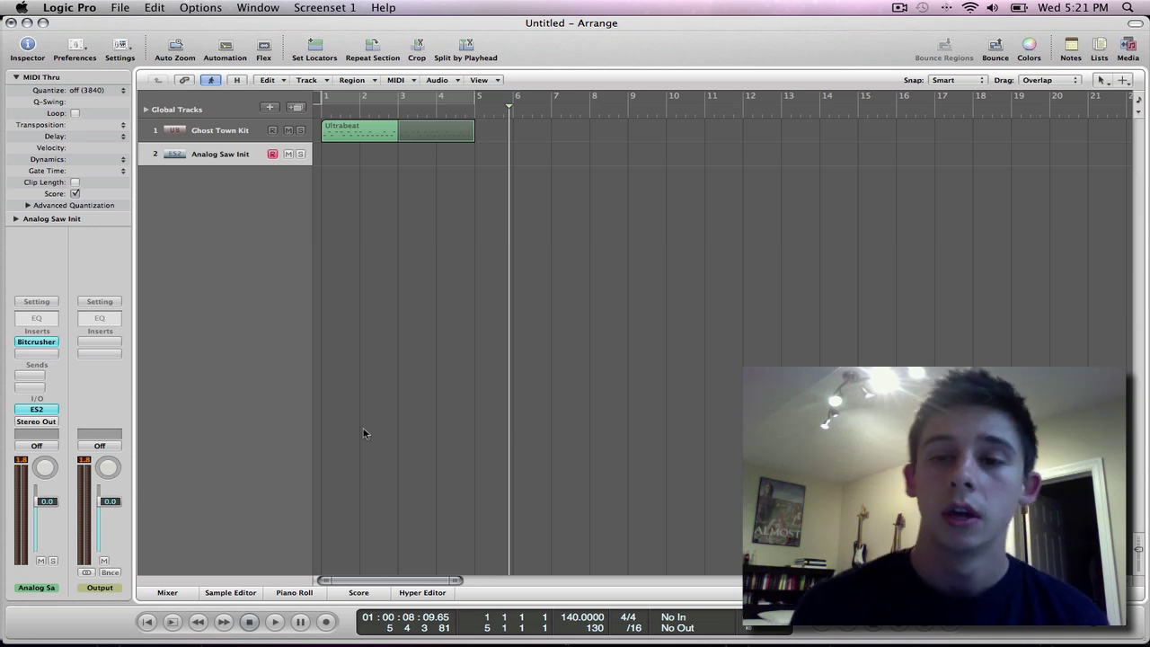
Add a stereo Space Designer reverb in the insert slot after the Bitcrusher
click(37, 352)
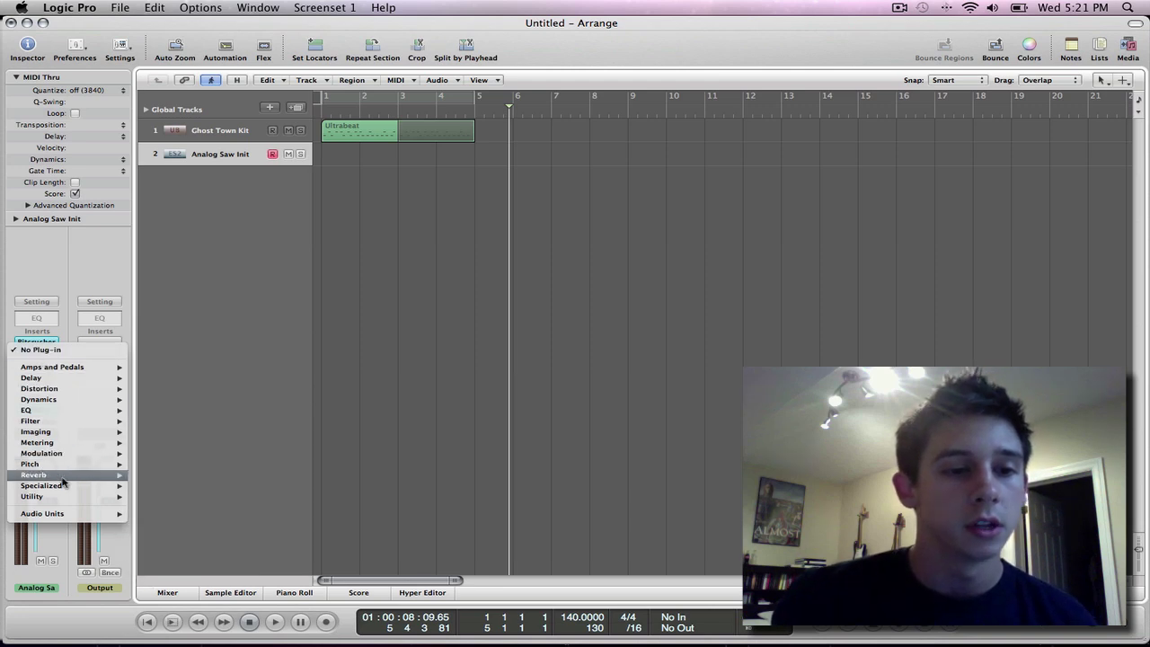
mouse_move(68, 474)
mouse_move(191, 529)
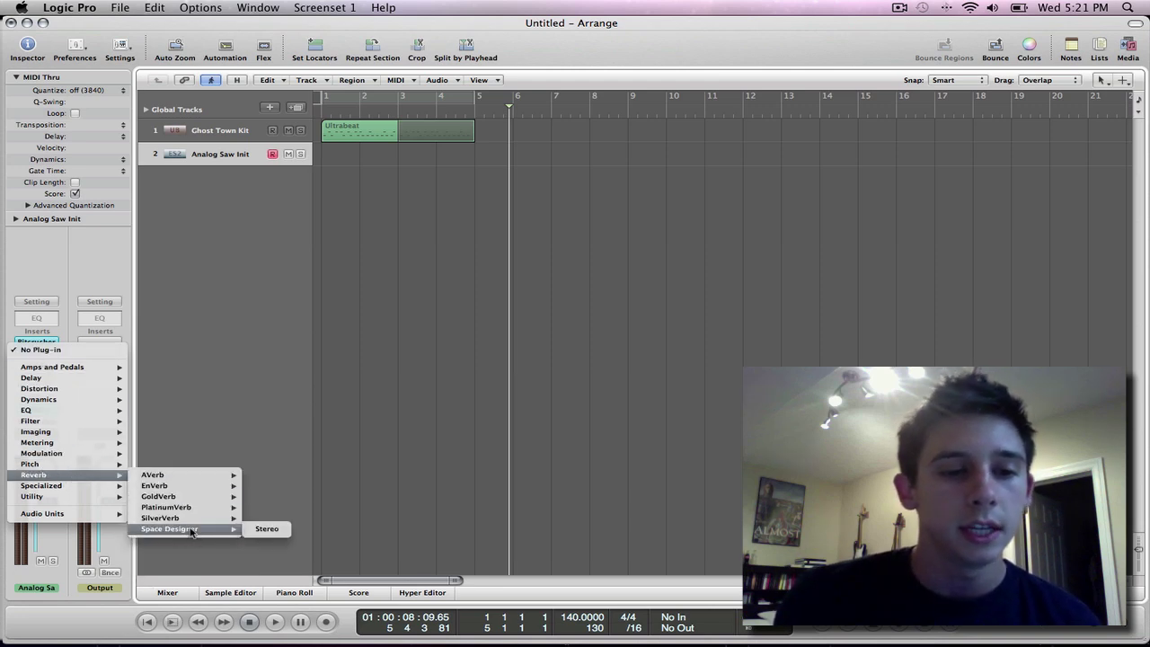
click(263, 531)
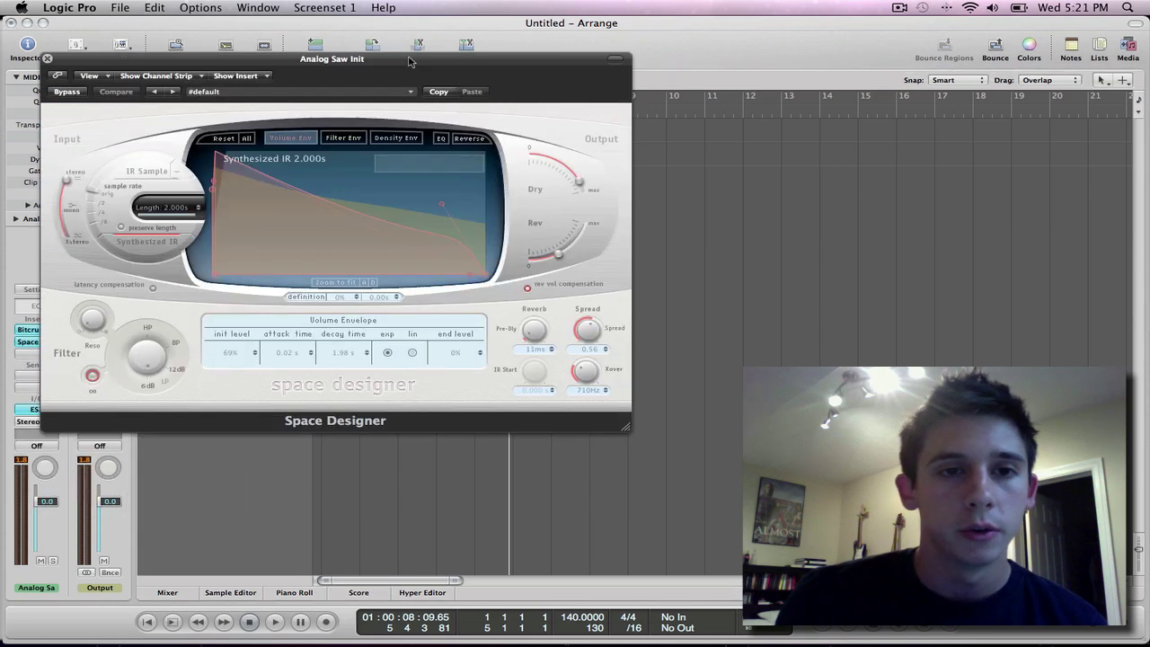
drag(400, 72, 581, 74)
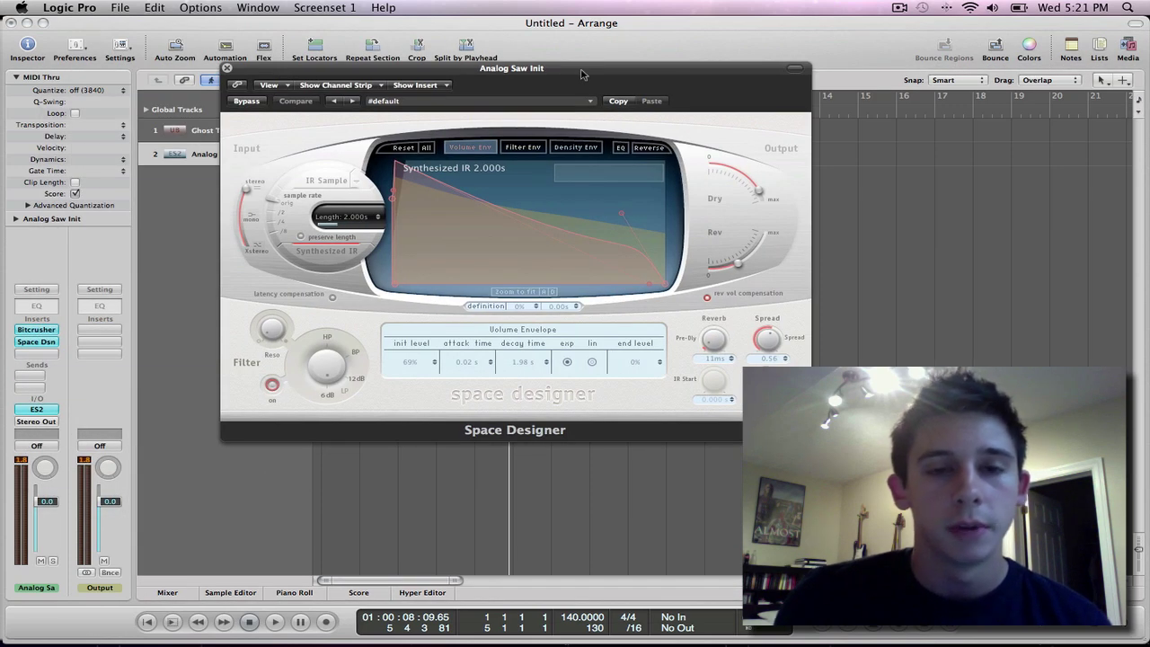
Load the 1.3s Ambience Hall preset, turn down the reverb level, and close Space Designer
click(591, 101)
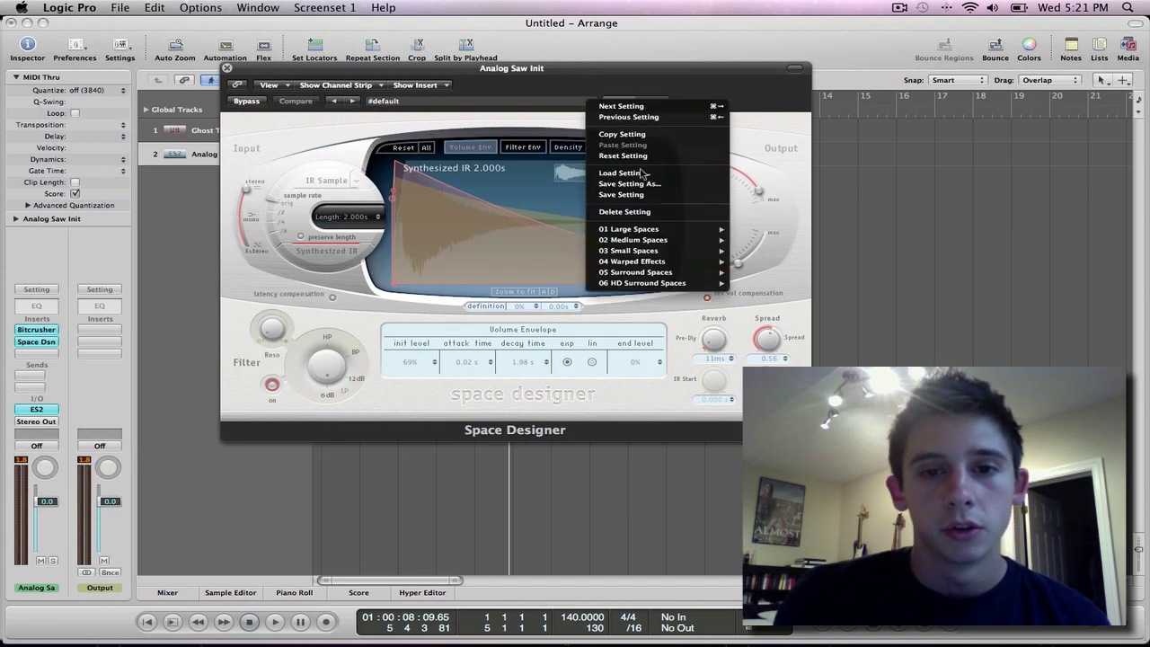
mouse_move(667, 253)
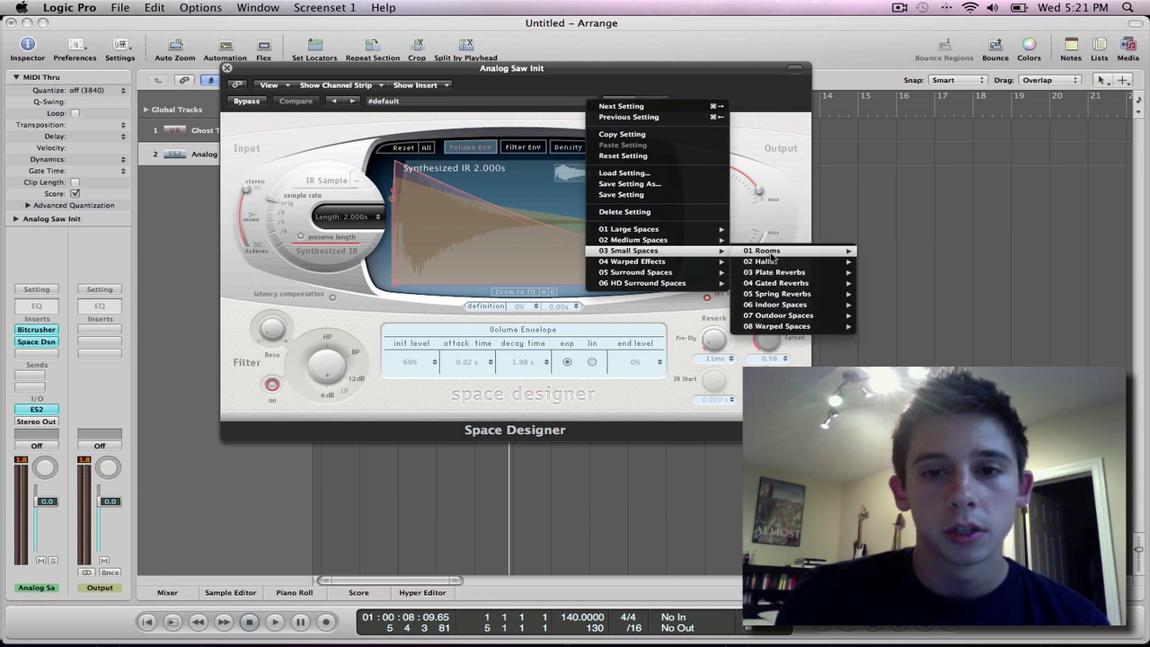
mouse_move(780, 263)
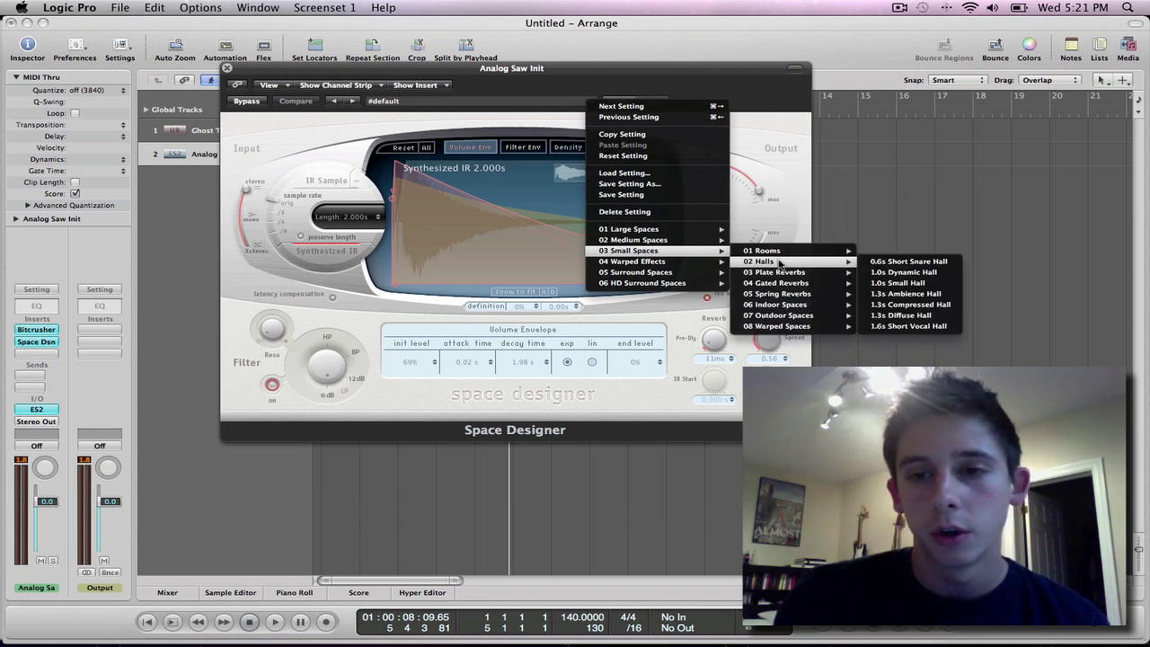
click(943, 294)
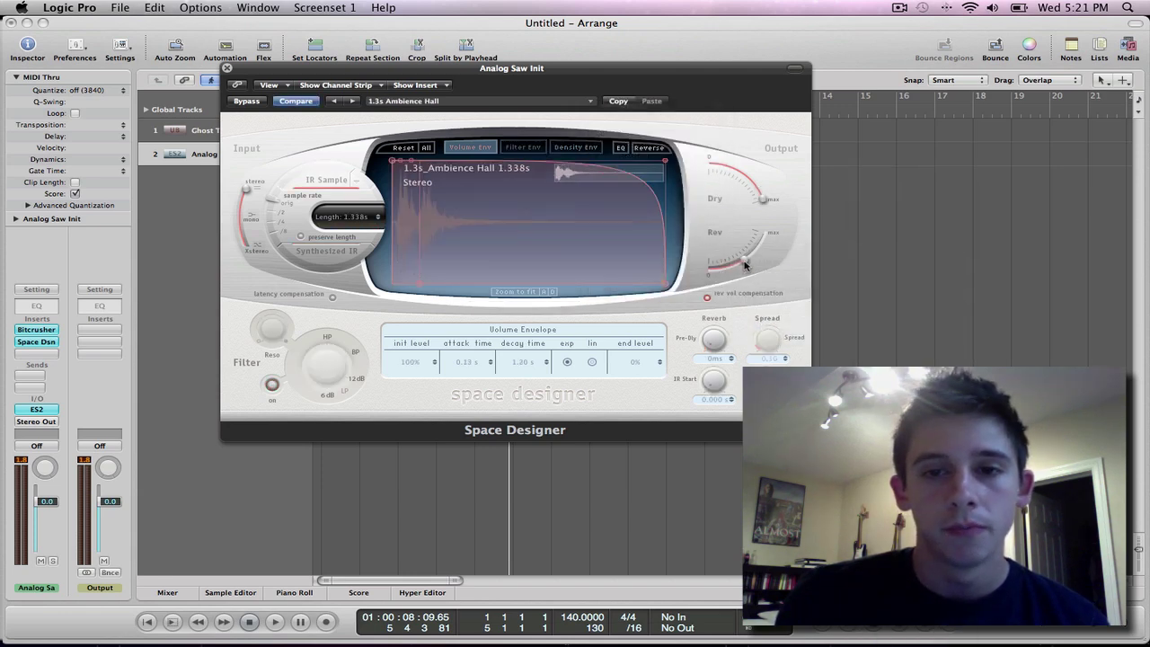
drag(744, 264, 728, 268)
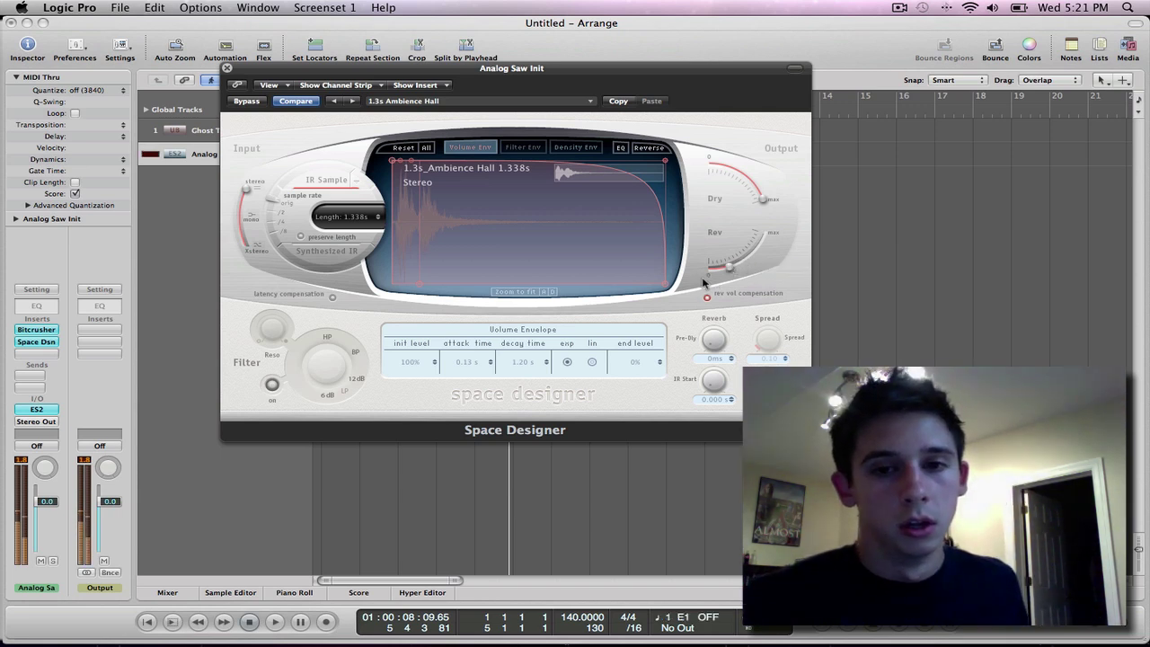
drag(726, 268, 724, 272)
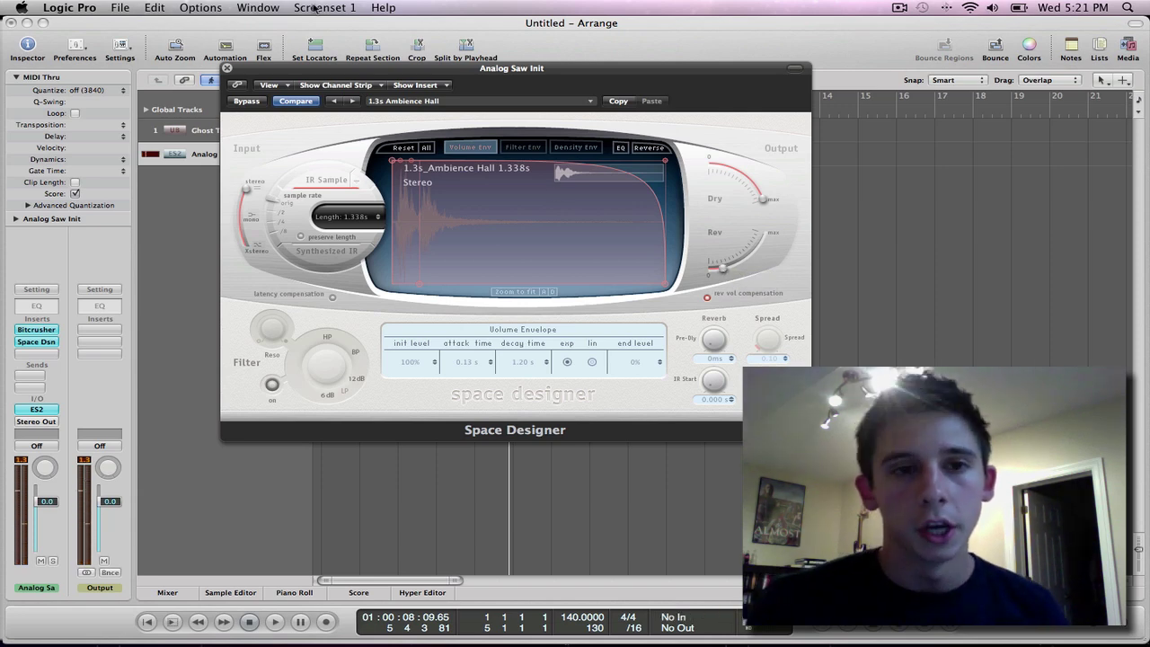
drag(390, 69, 481, 84)
click(319, 84)
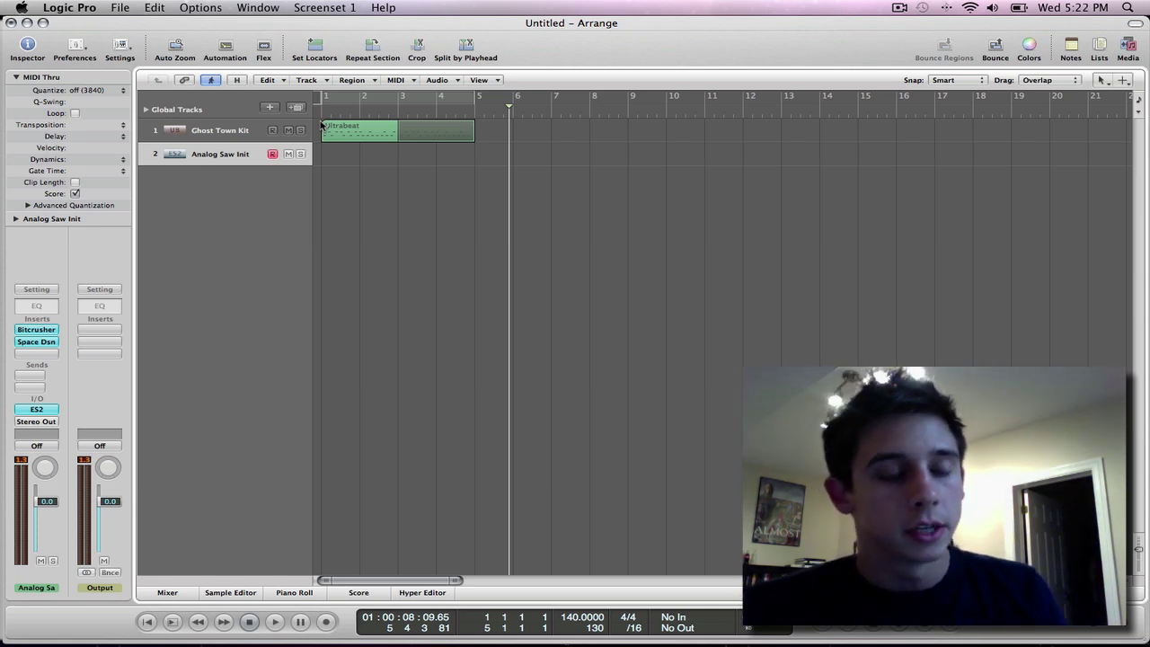
click(34, 356)
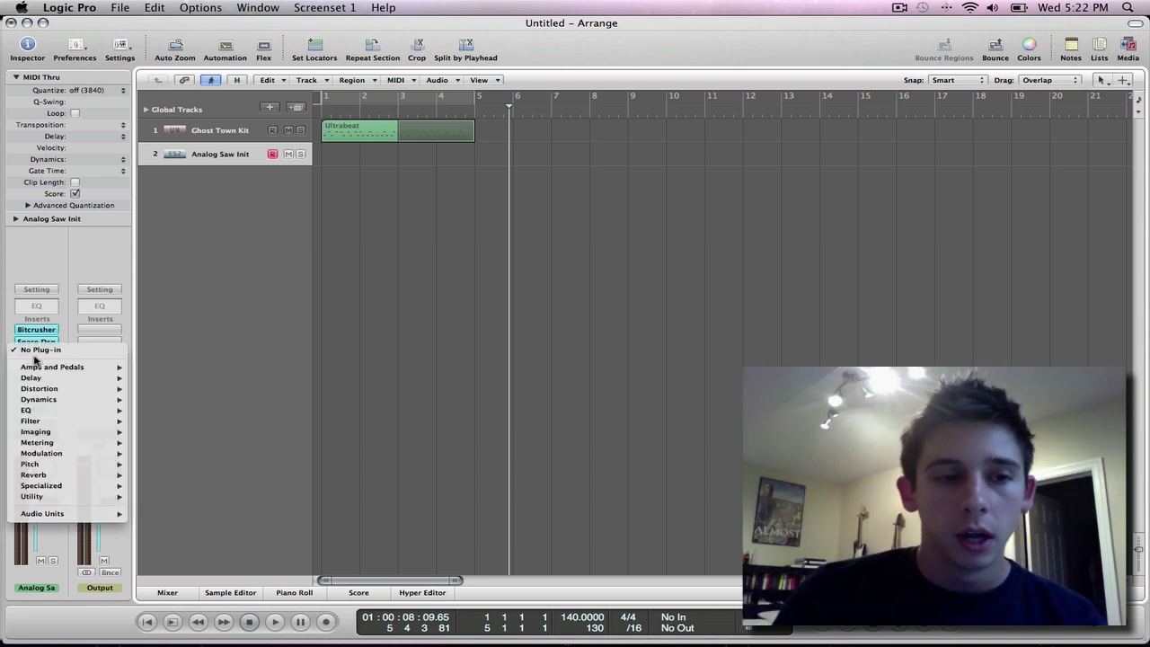
mouse_move(39, 465)
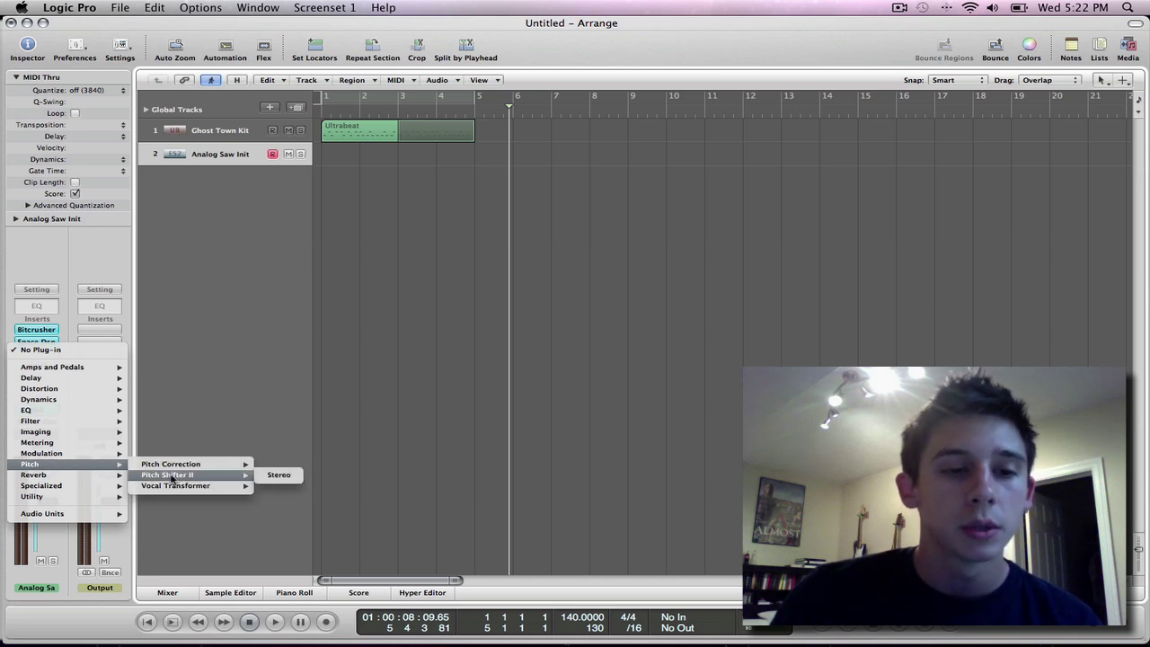
click(224, 330)
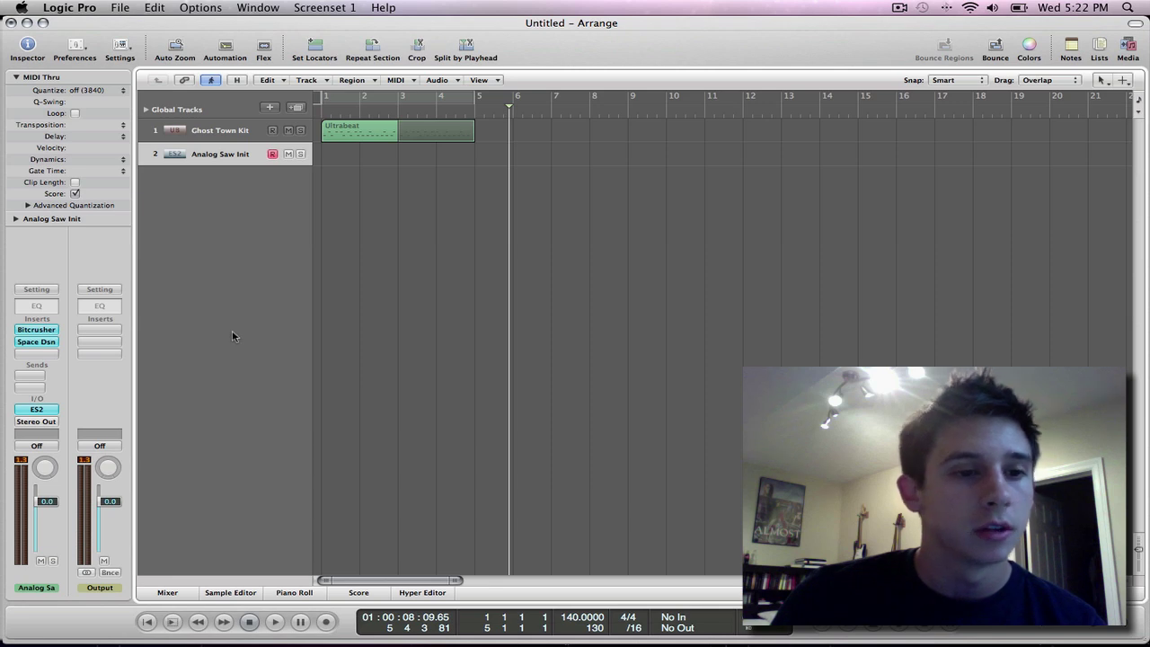
click(29, 409)
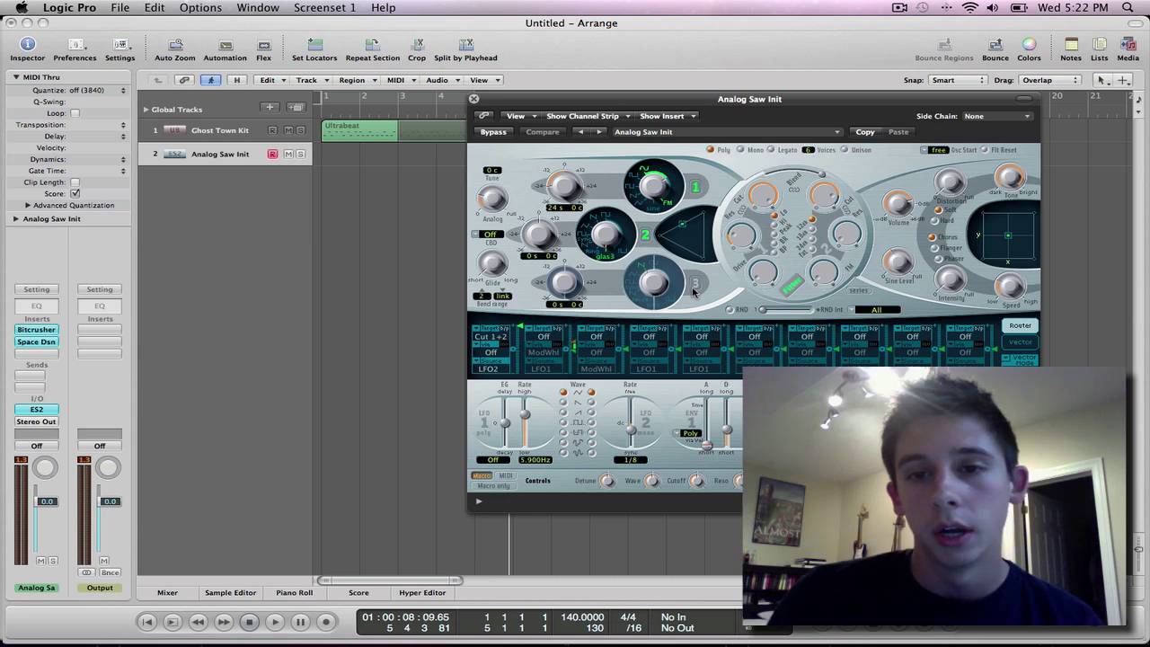
click(473, 99)
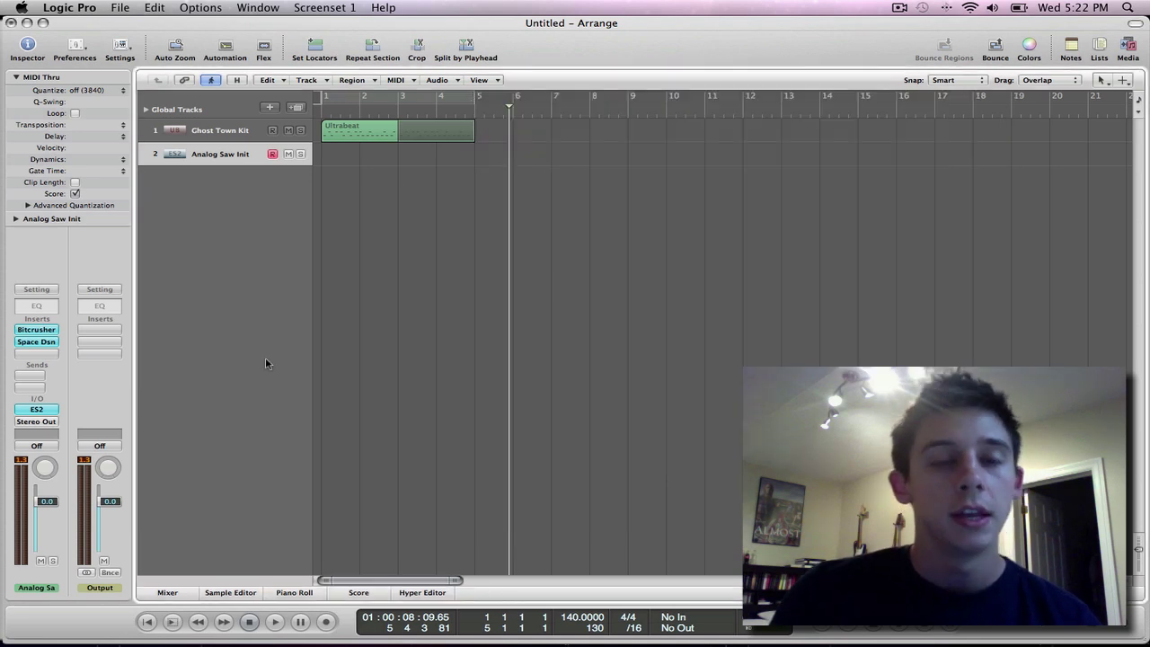
Cycle bars 1–5 over the drum region and play the loop, restarting playback once
key(c)
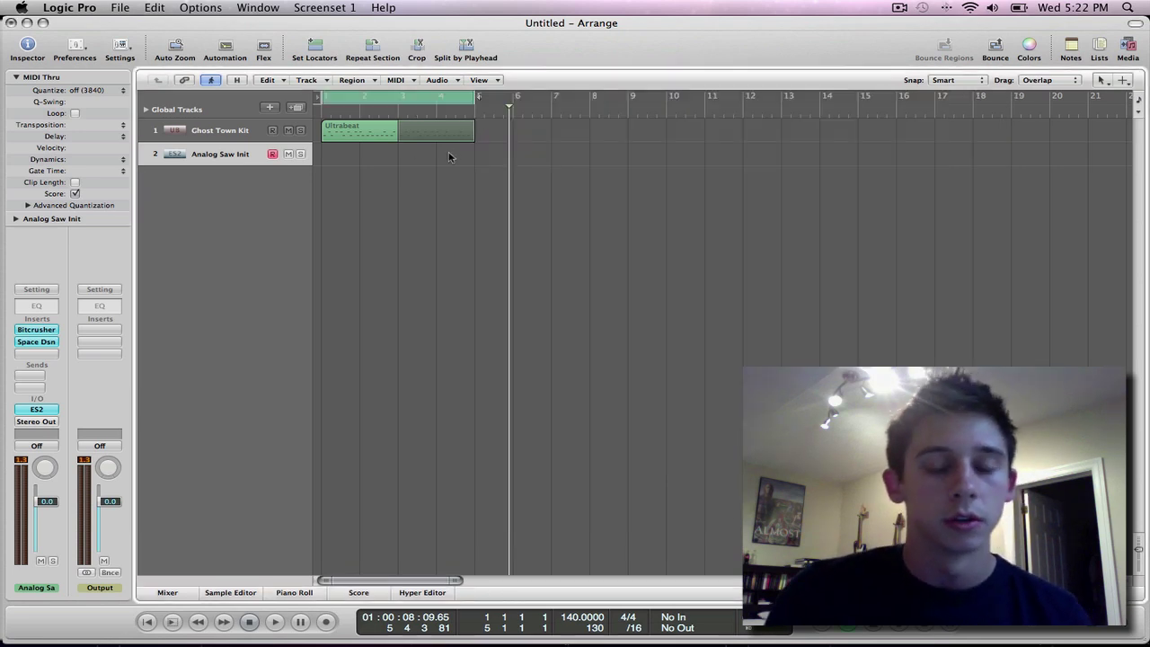
key(space)
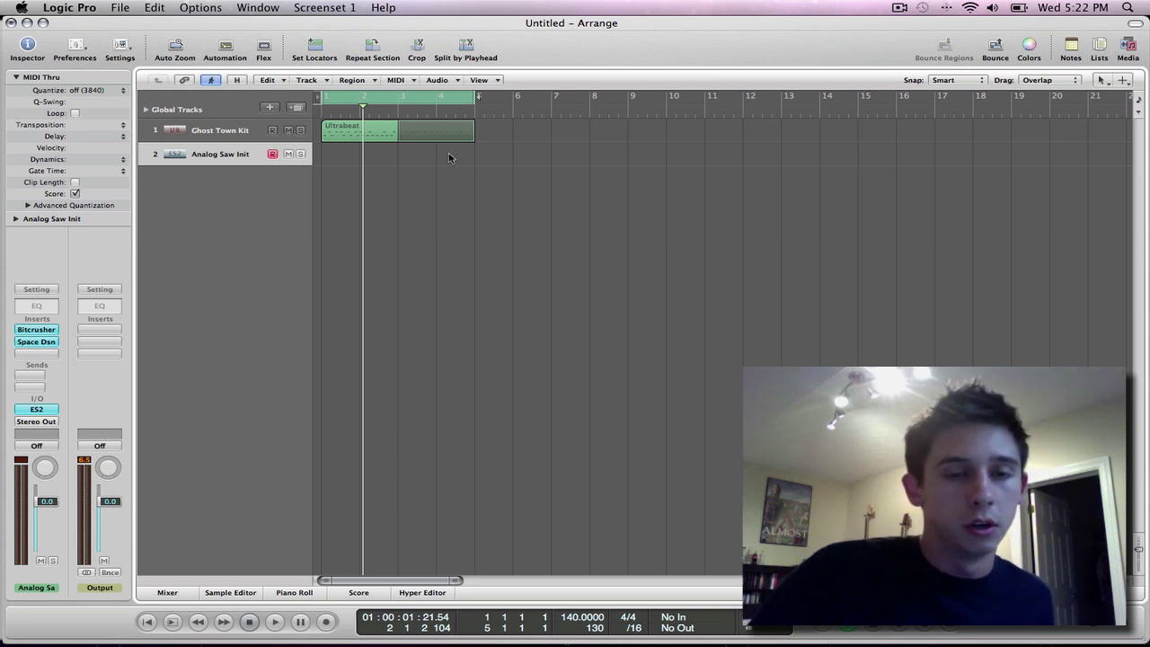
key(space)
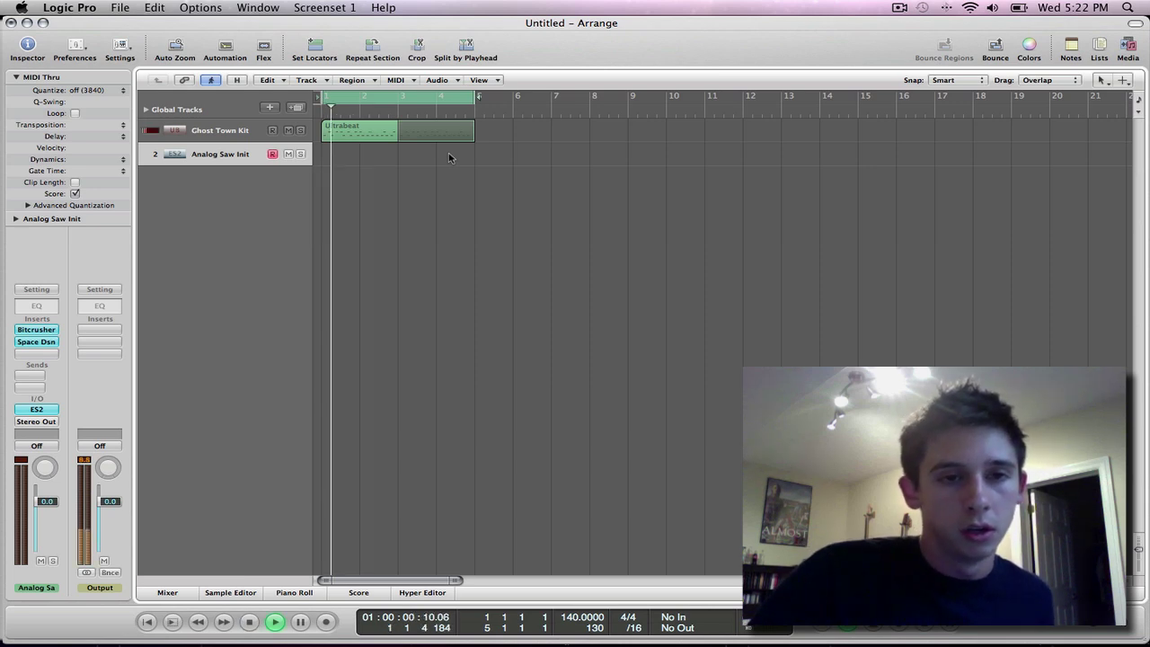
Try faster LFO2 rates in the bass's ES2, settle on 1/8t, then close it and stop playback
click(37, 409)
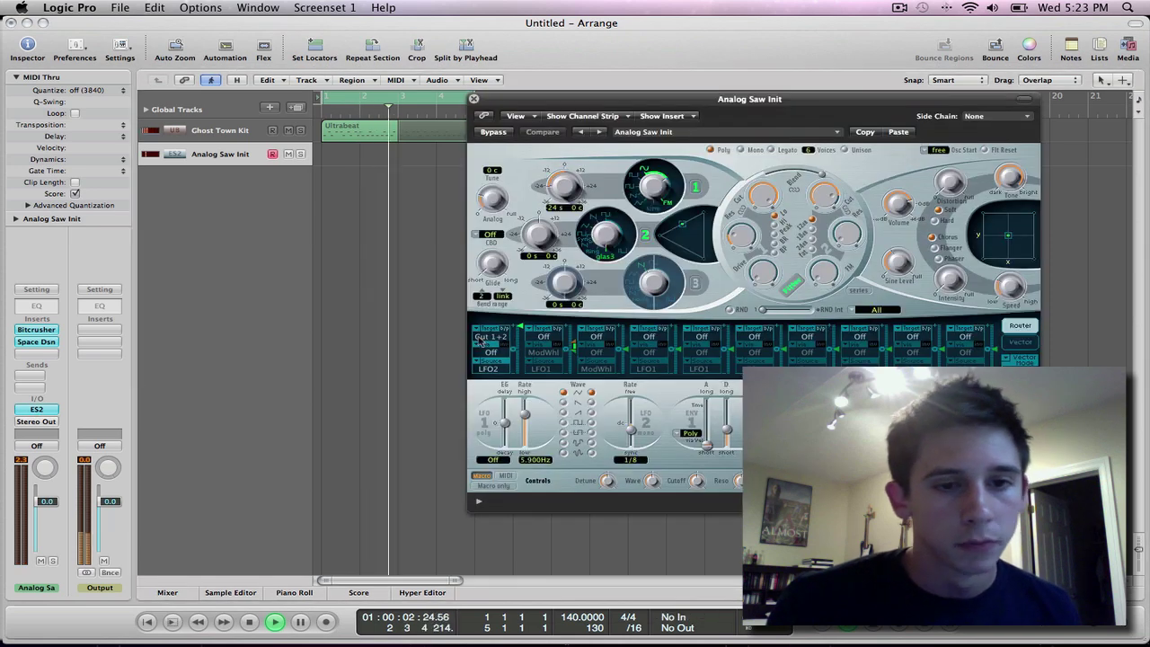
drag(634, 423, 619, 435)
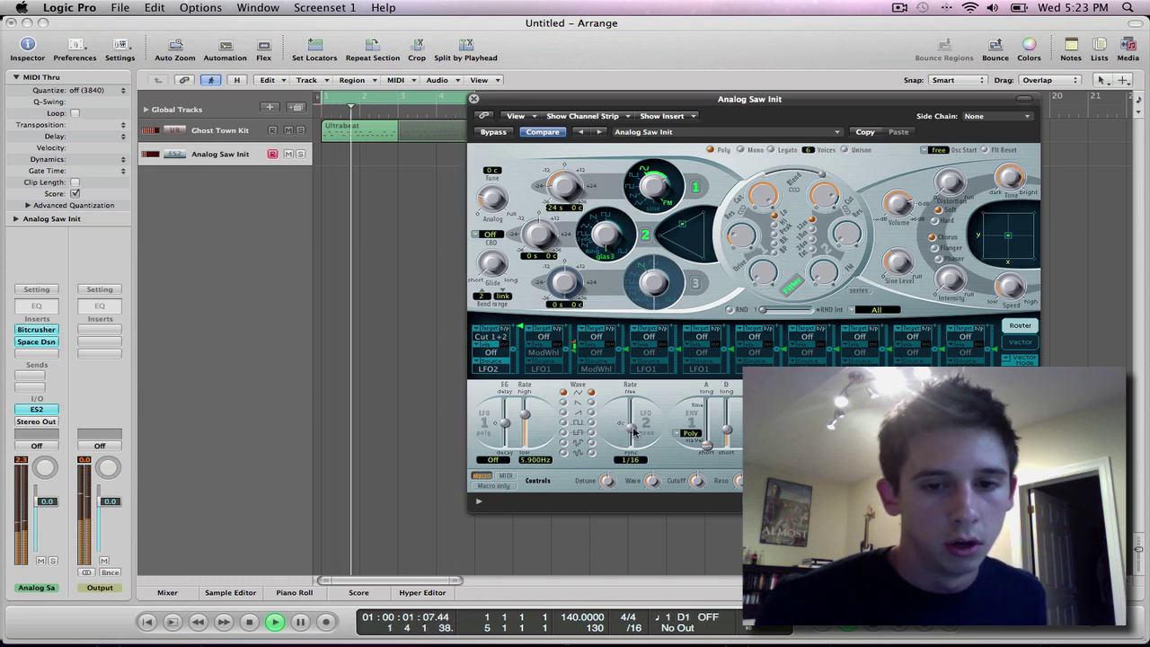
scroll(633, 432, down, 3)
scroll(633, 432, up, 2)
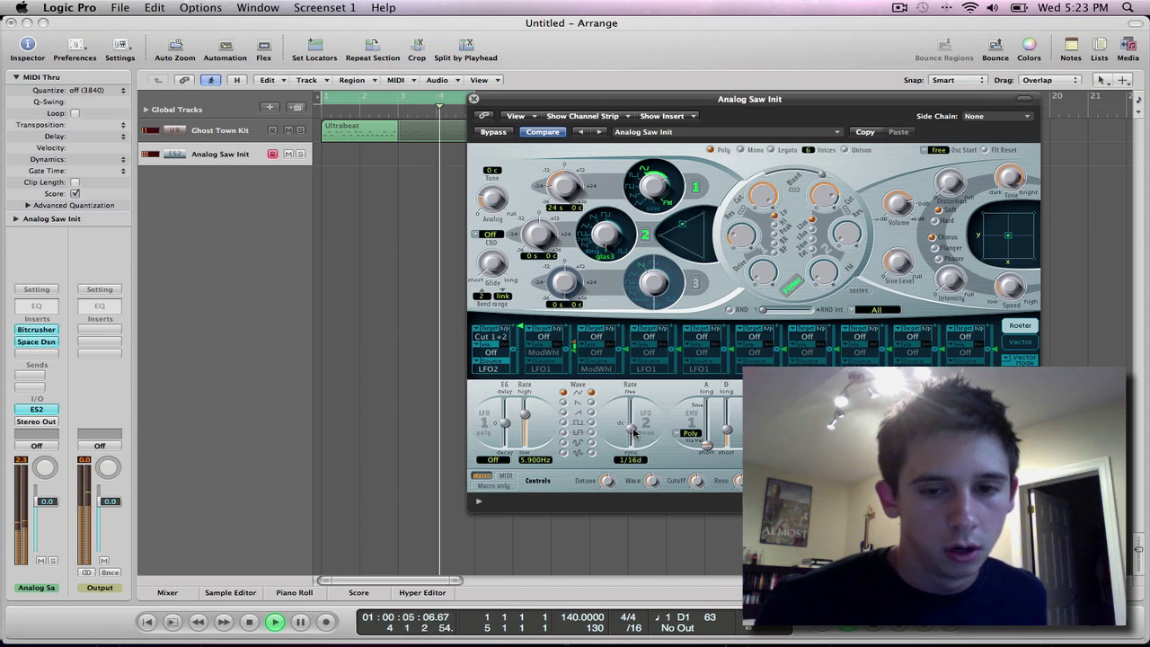
scroll(633, 432, up, 2)
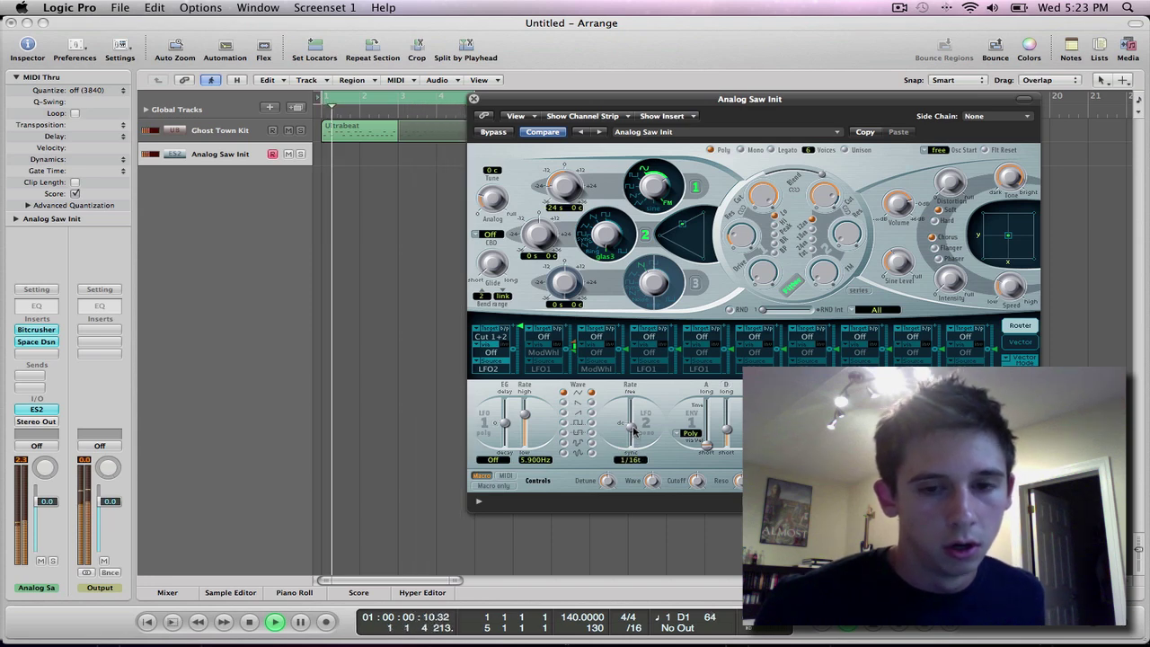
scroll(633, 432, down, 3)
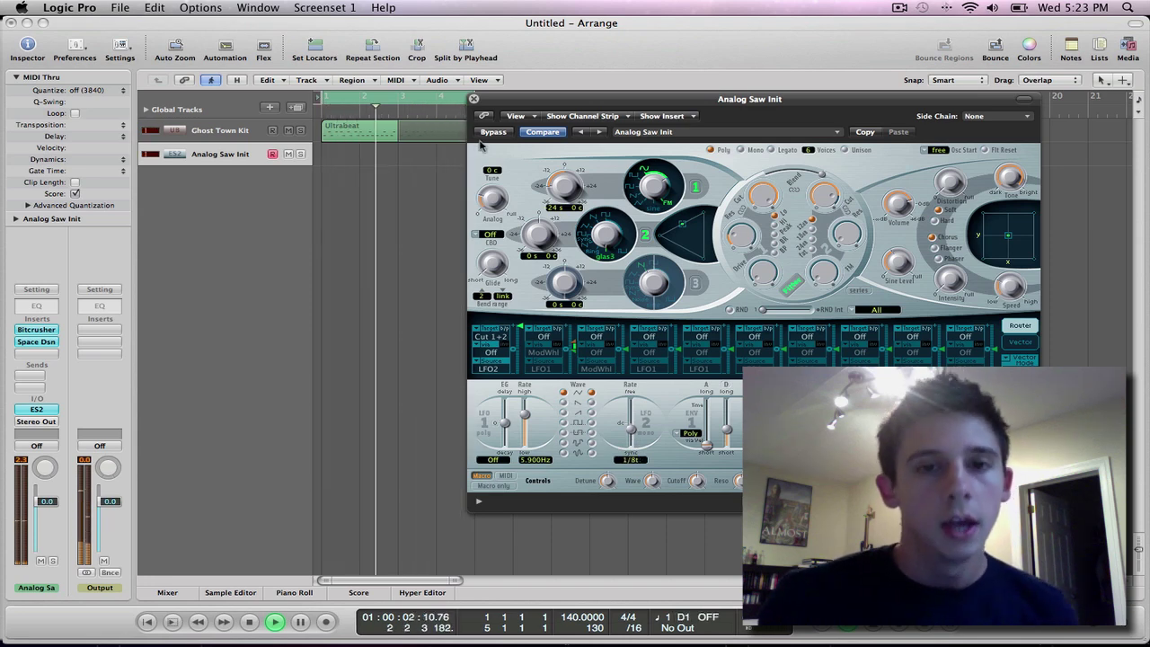
key(super+w)
key(space)
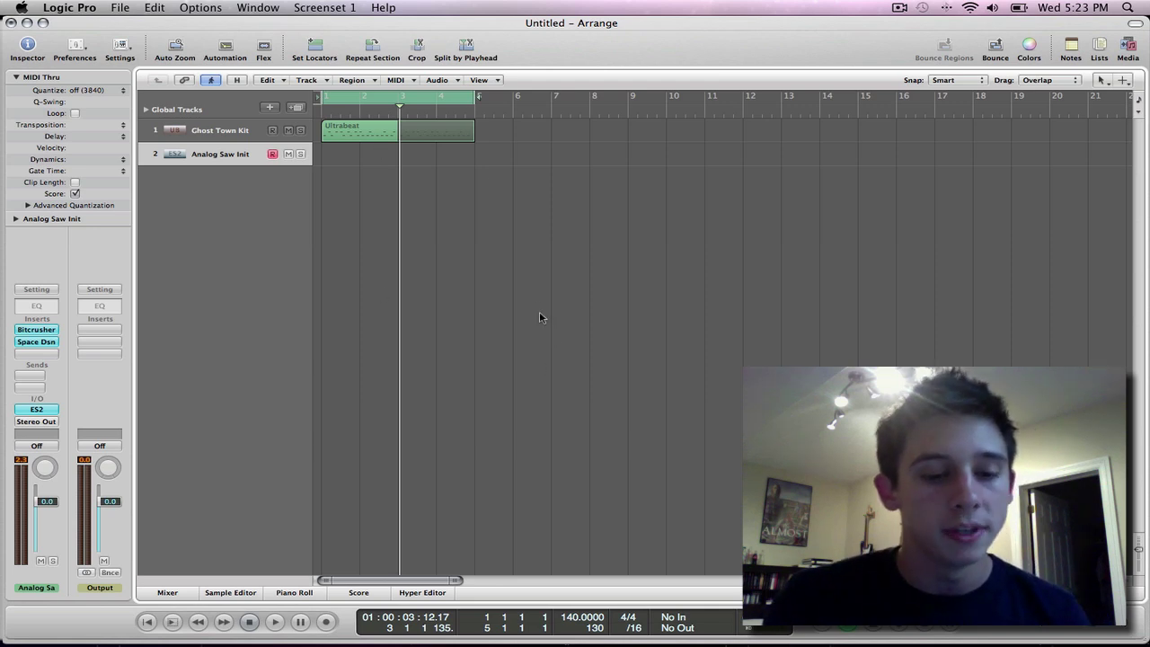
Show automation and assign track 2's lane to ES2 LFOs > LFO2 Rate
key(a)
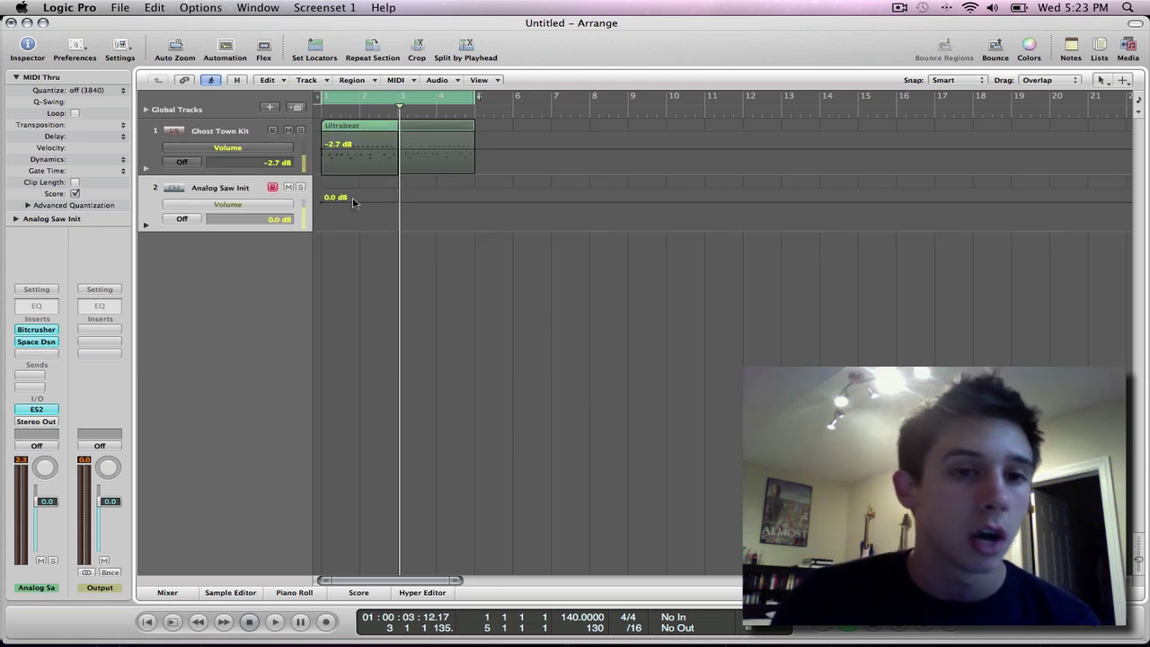
click(251, 208)
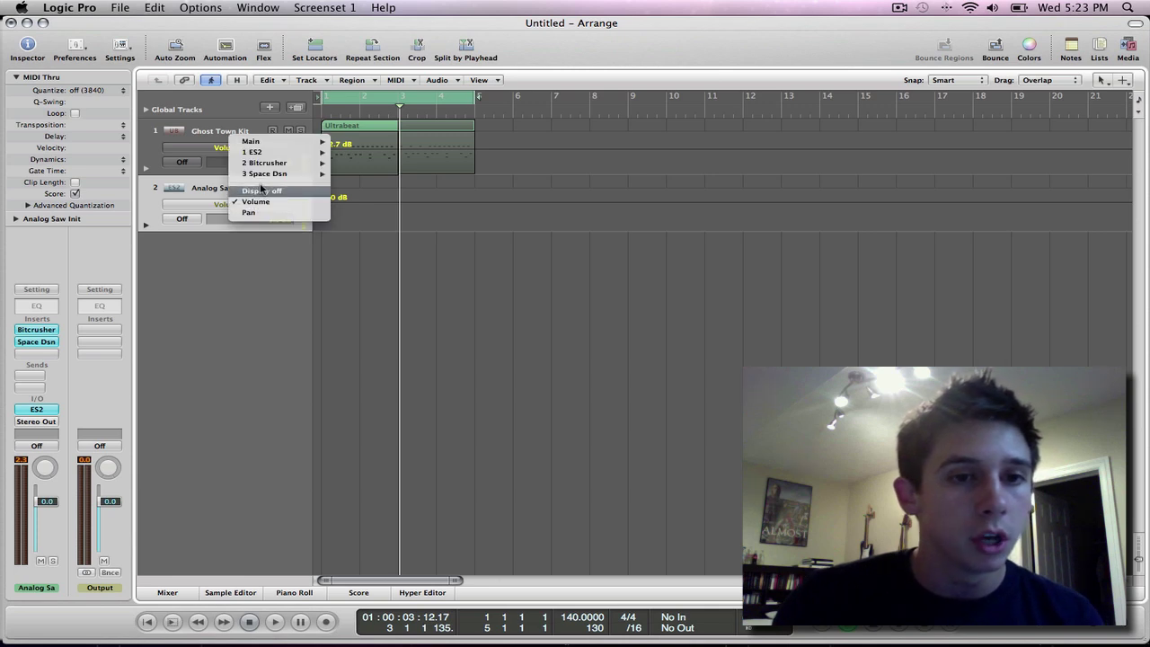
mouse_move(272, 176)
mouse_move(272, 155)
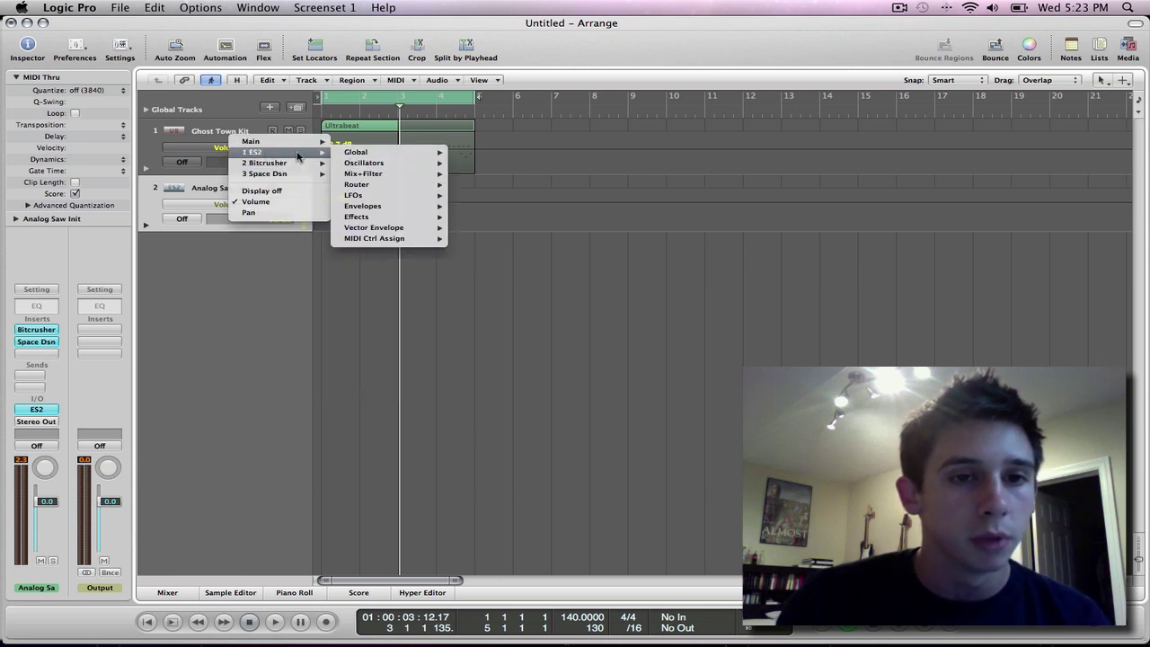
mouse_move(399, 165)
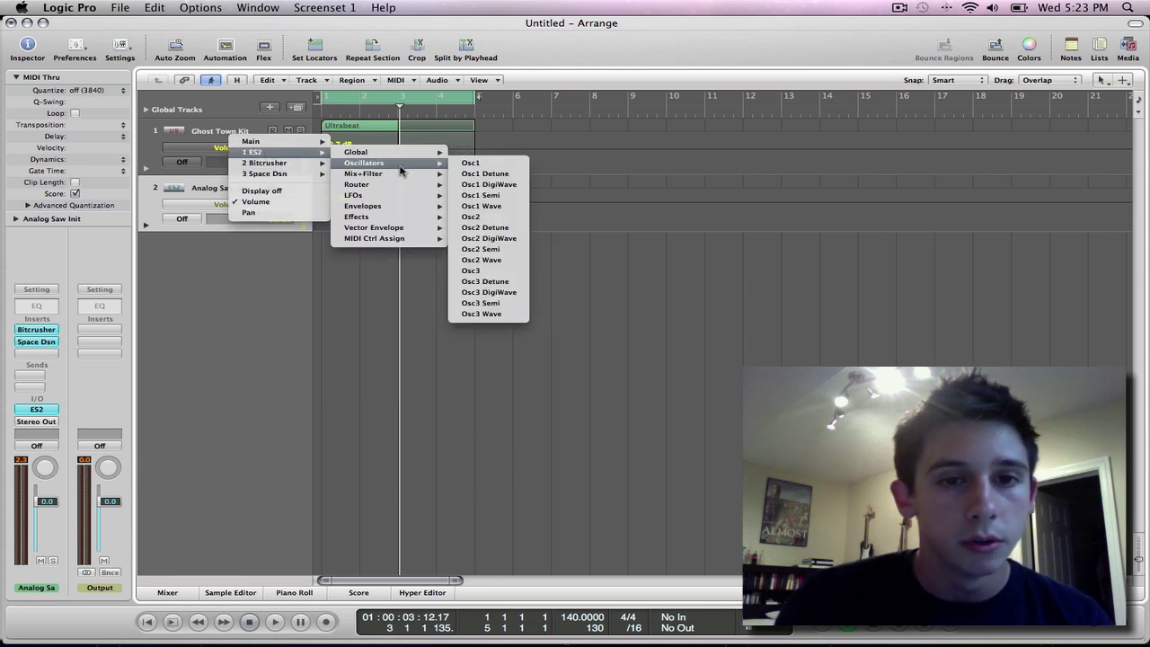
mouse_move(392, 197)
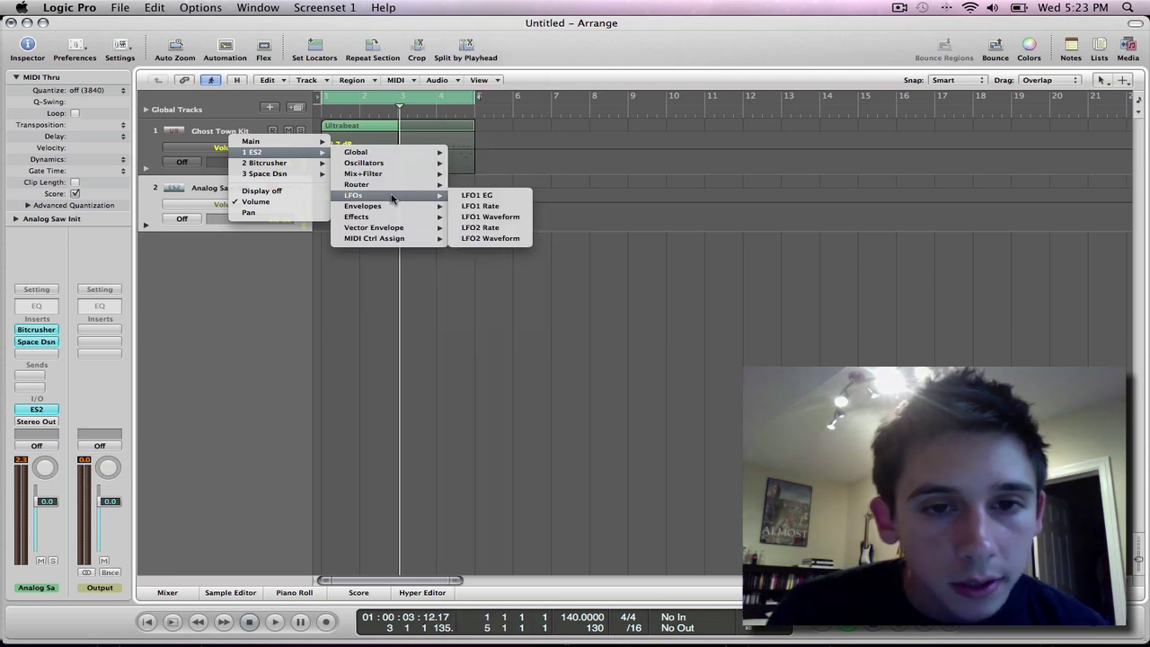
click(481, 227)
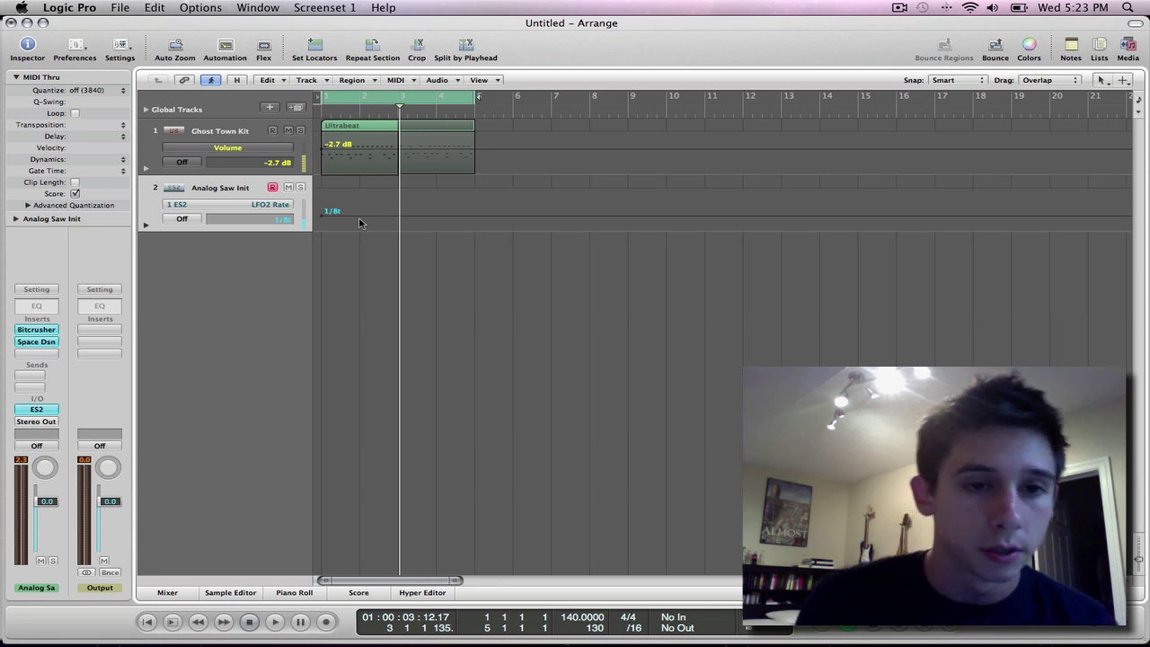
In Read mode, automate LFO2 Rate at 1/8 then 1/16 from bar 3, and play it back
click(323, 215)
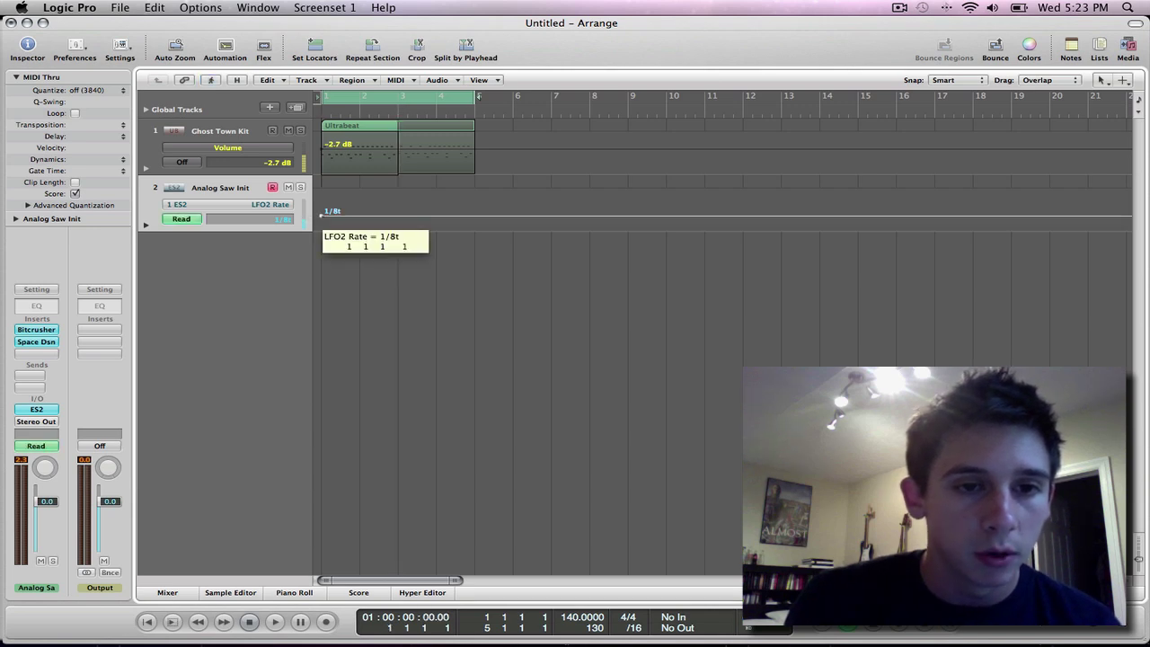
drag(323, 215, 323, 212)
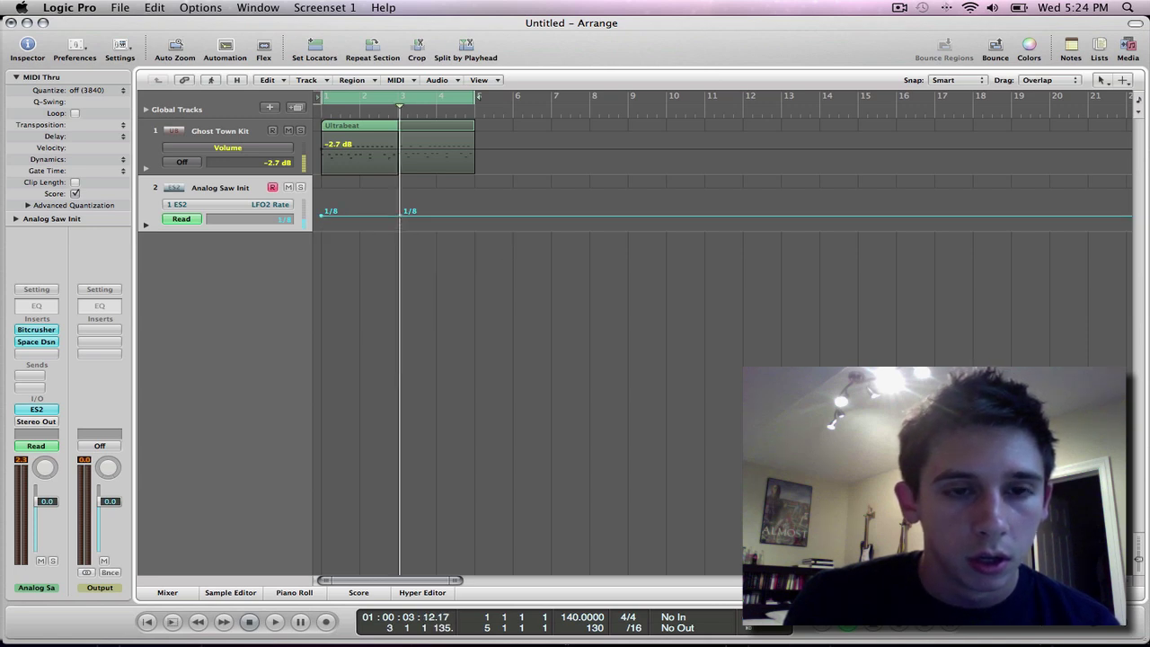
mouse_move(400, 215)
mouse_down()
mouse_move(411, 215)
mouse_move(401, 216)
mouse_up()
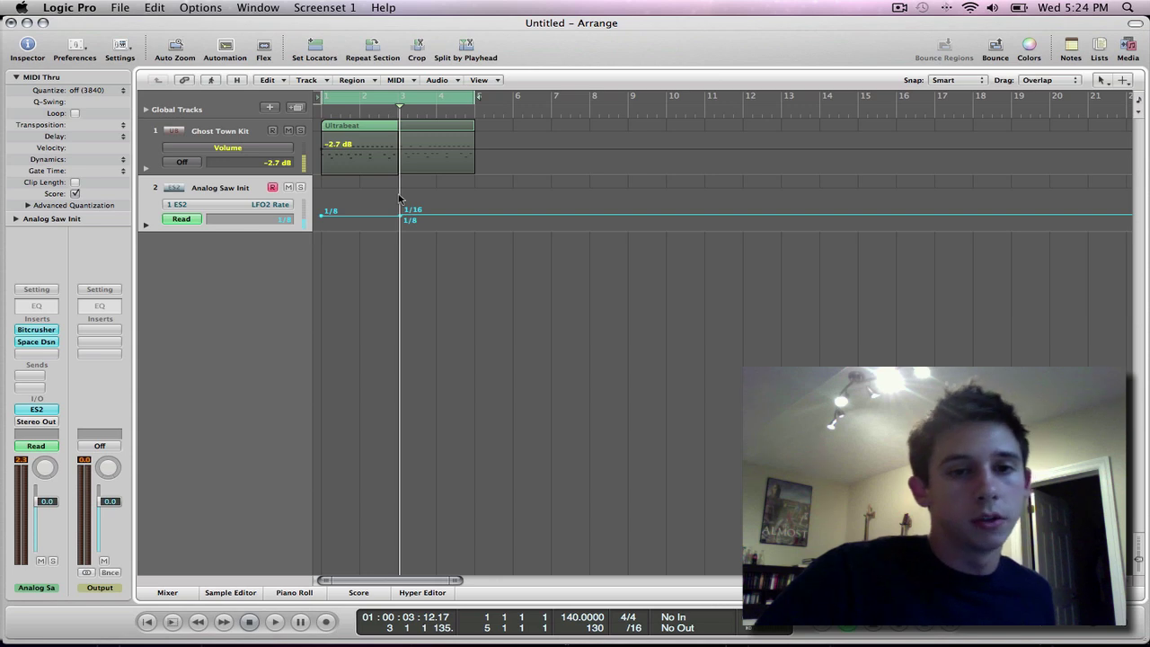
key(space)
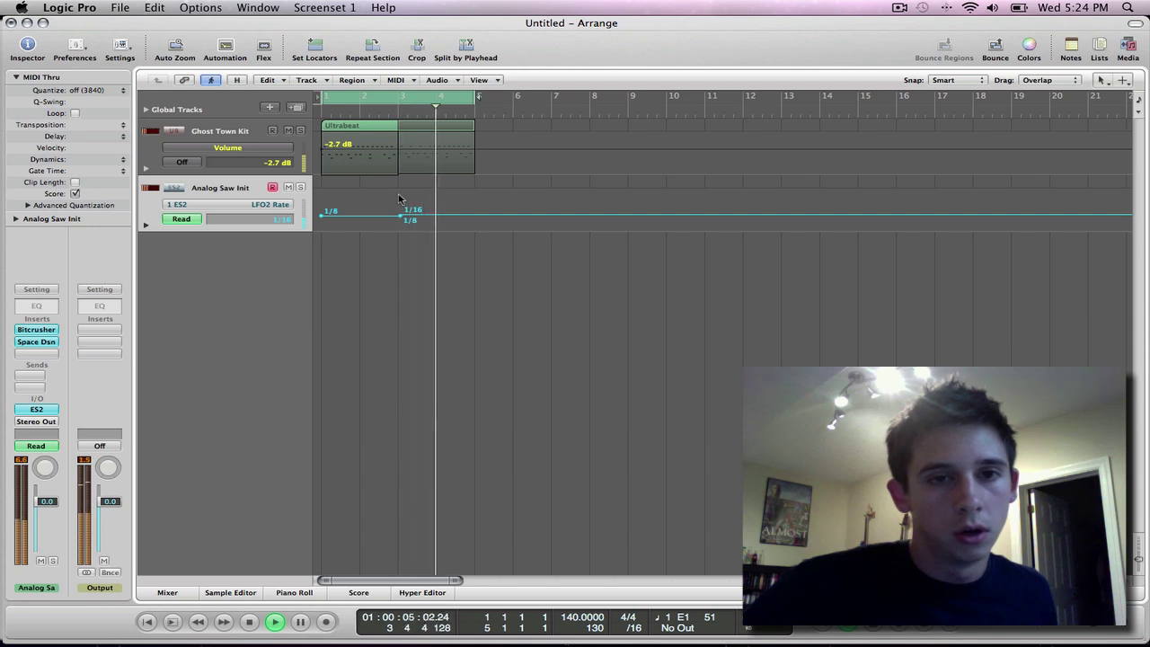
key(space)
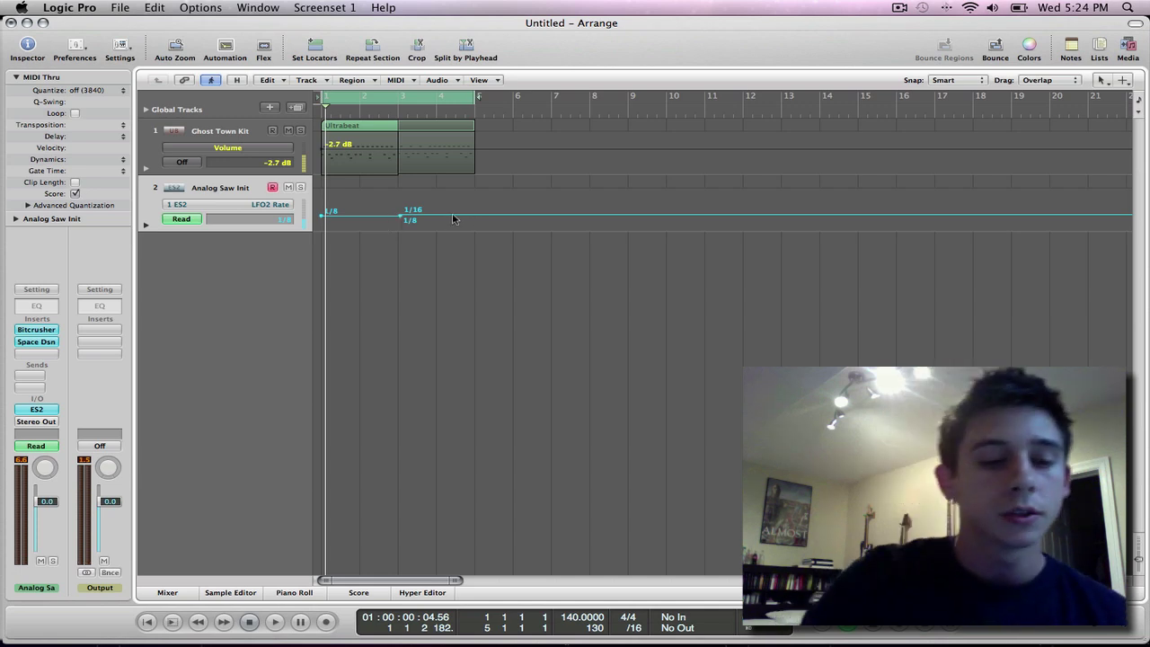
Hide automation, duplicate the bass onto track 3, and set its ES2 LFO2 rate to 1/8d
key(a)
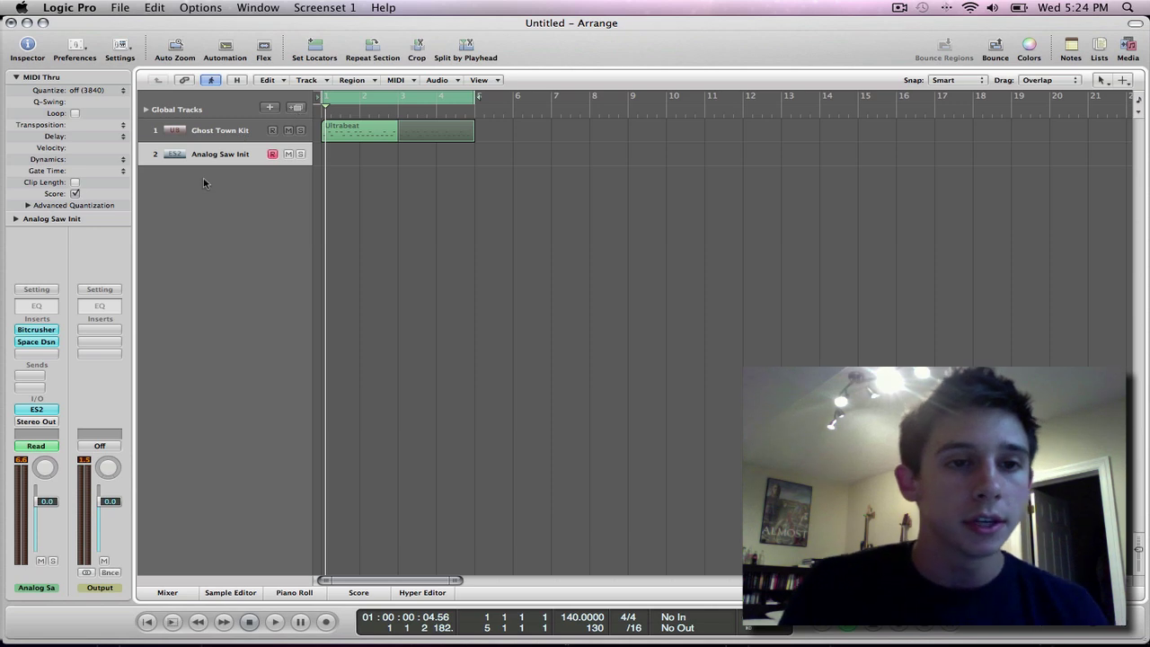
click(295, 107)
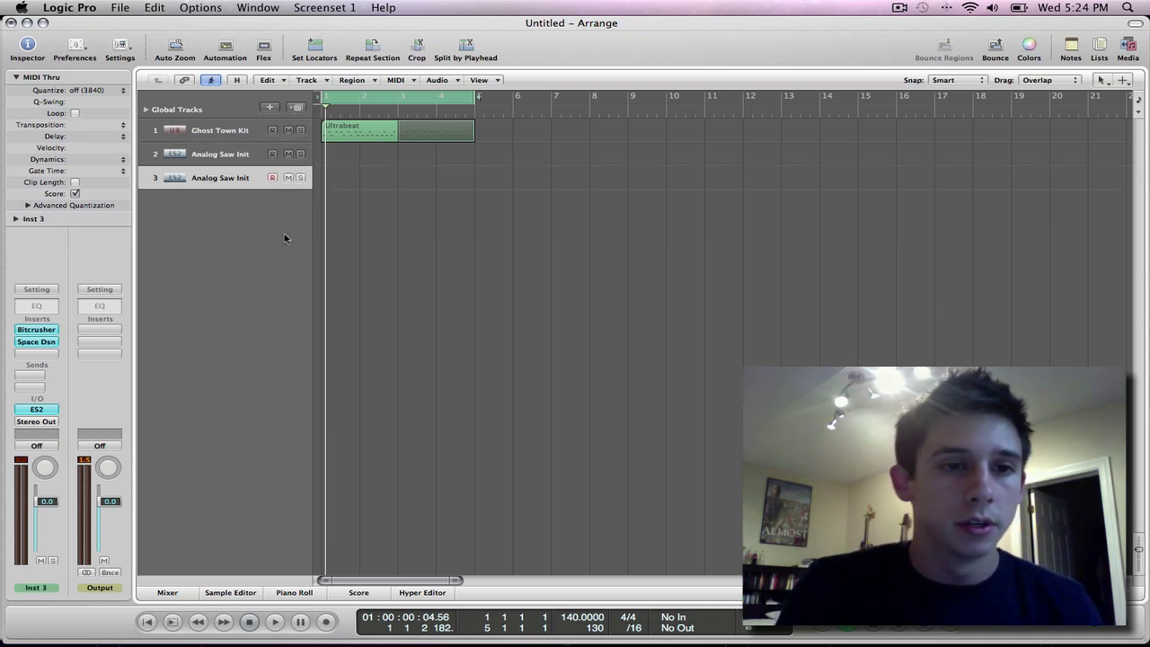
click(36, 409)
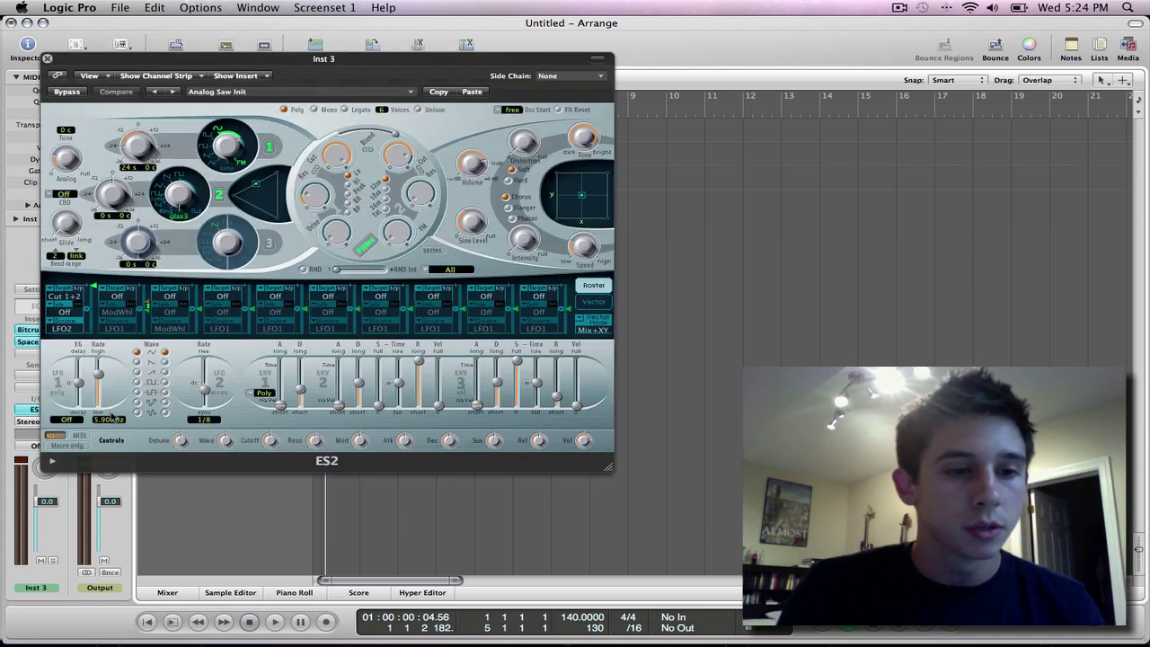
click(205, 391)
click(48, 60)
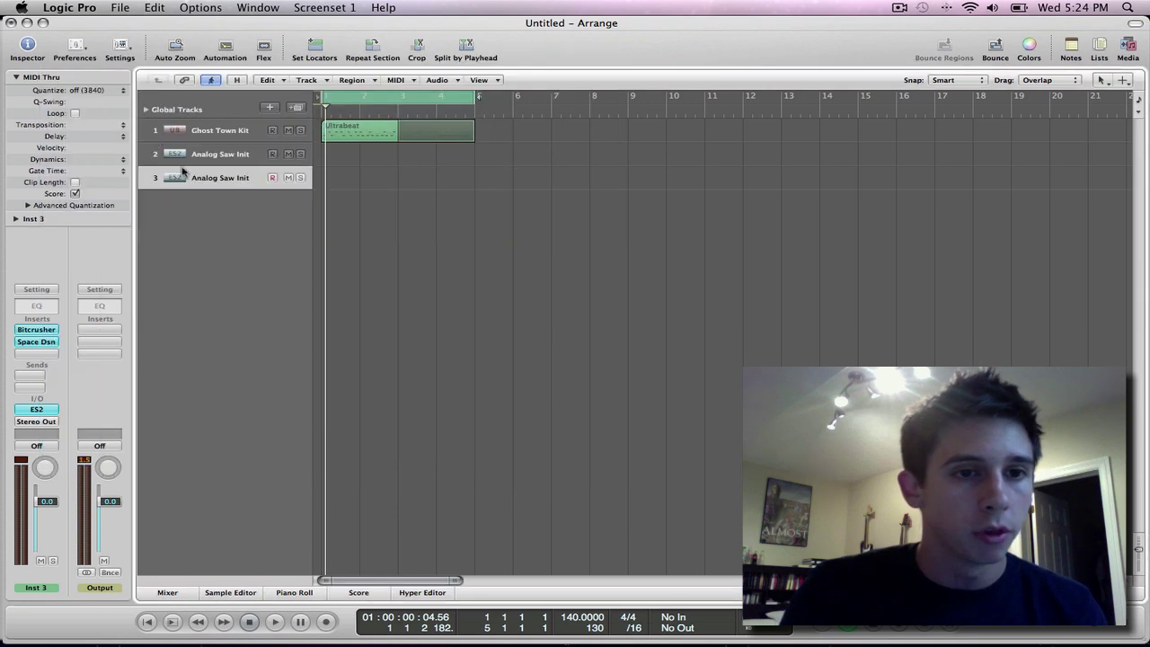
Check the original Analog Saw Init track's ES2 settings
click(219, 154)
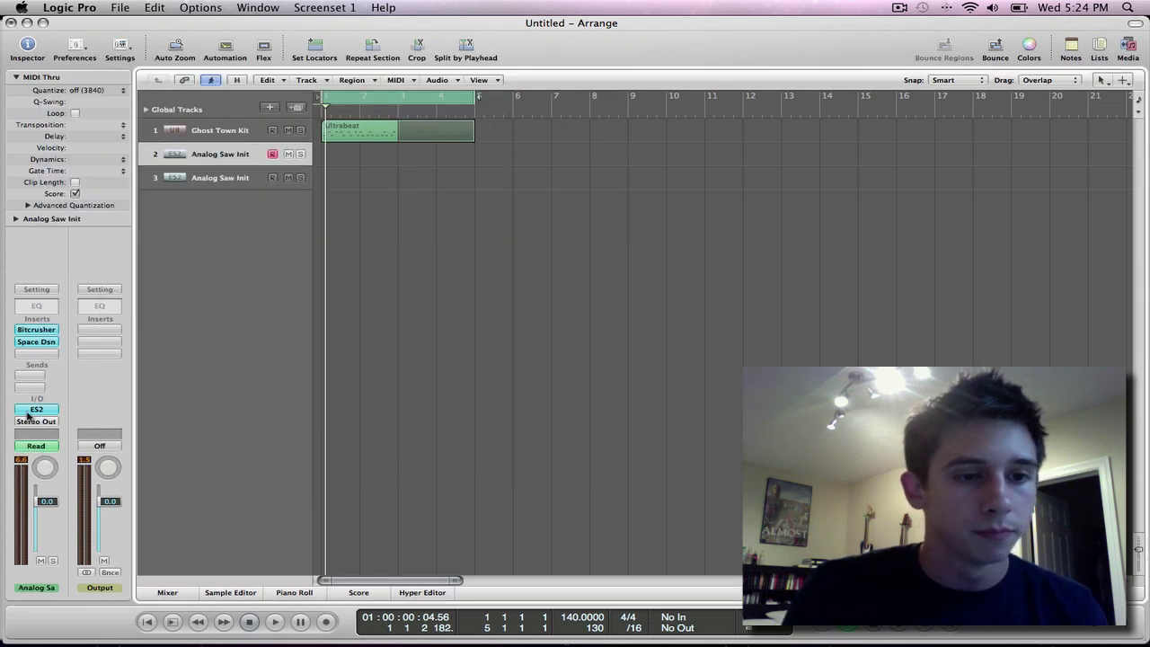
click(35, 409)
click(474, 99)
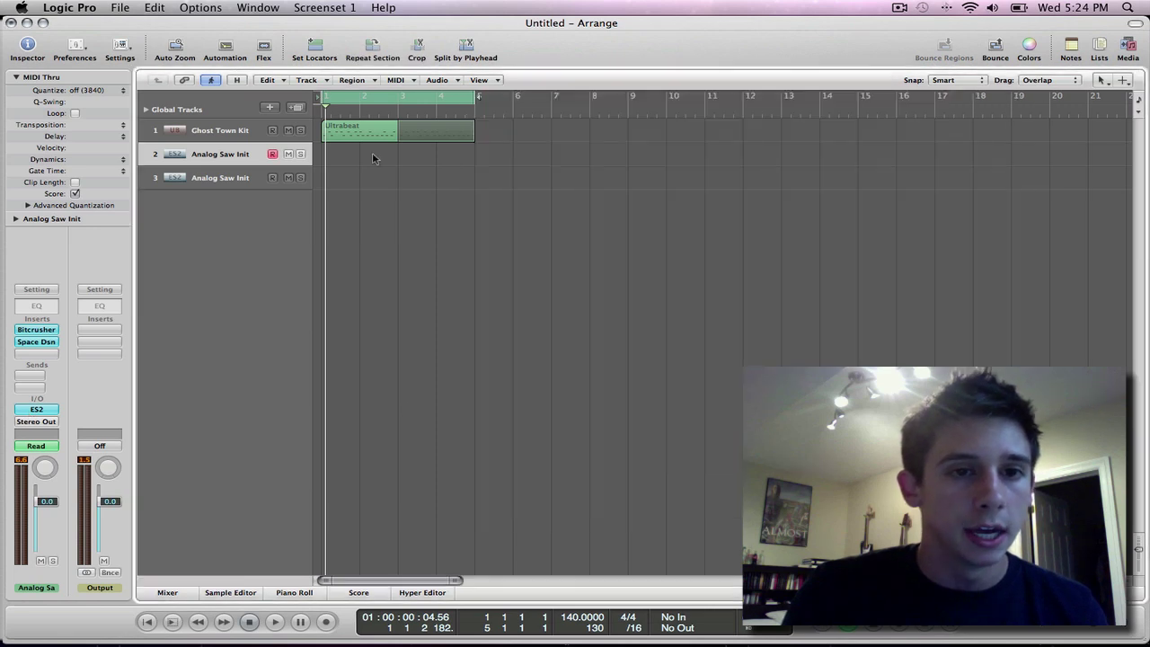